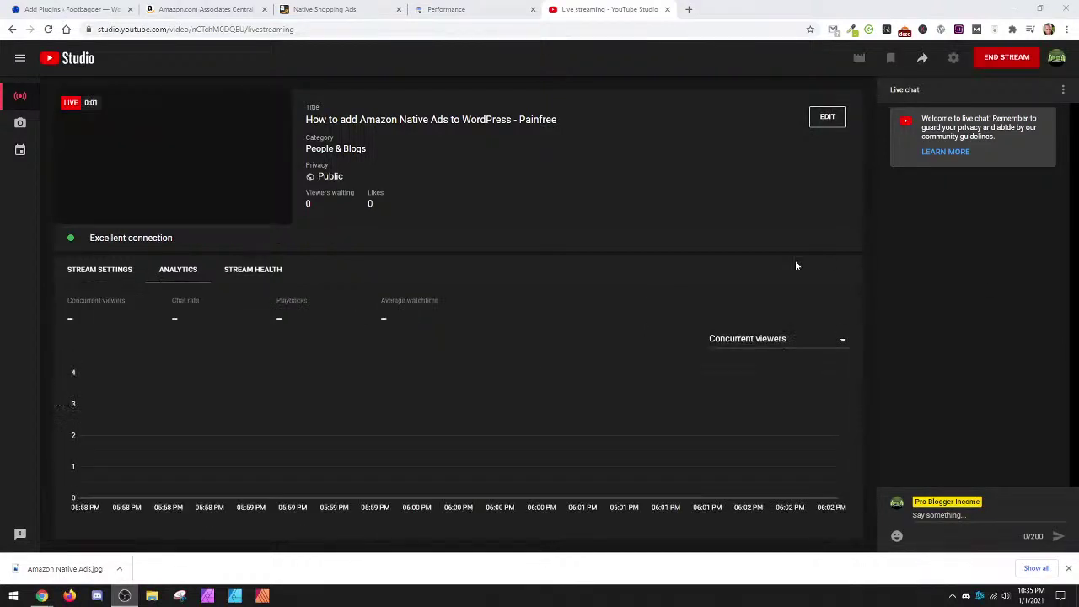
# Review the Native Shopping Ads recommendation demo page.
pyautogui.click(489, 9)
pyautogui.click(329, 9)
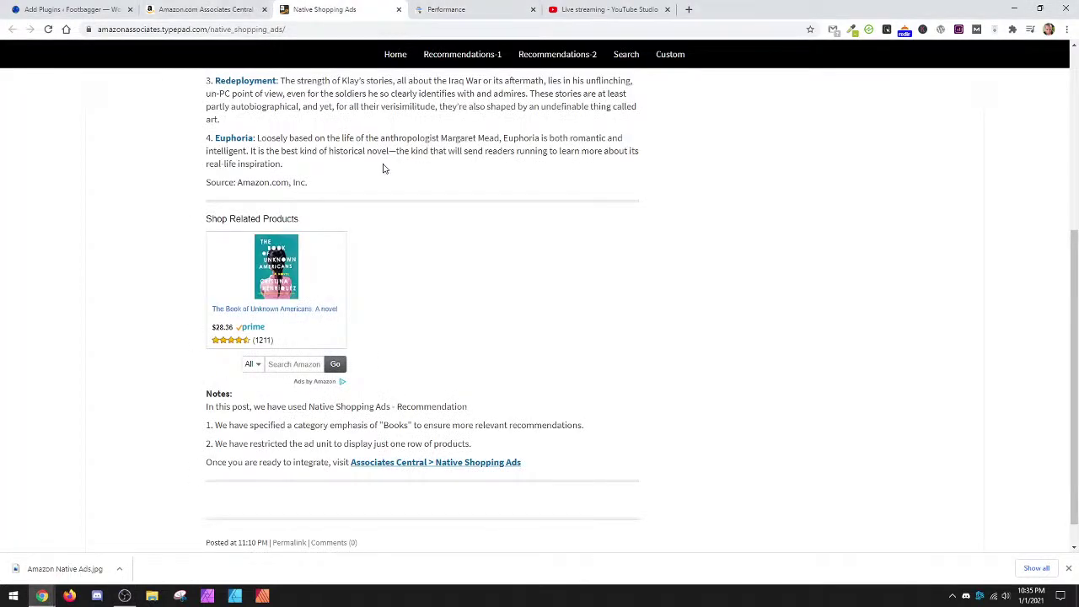
pyautogui.scroll(5, 400, 210)
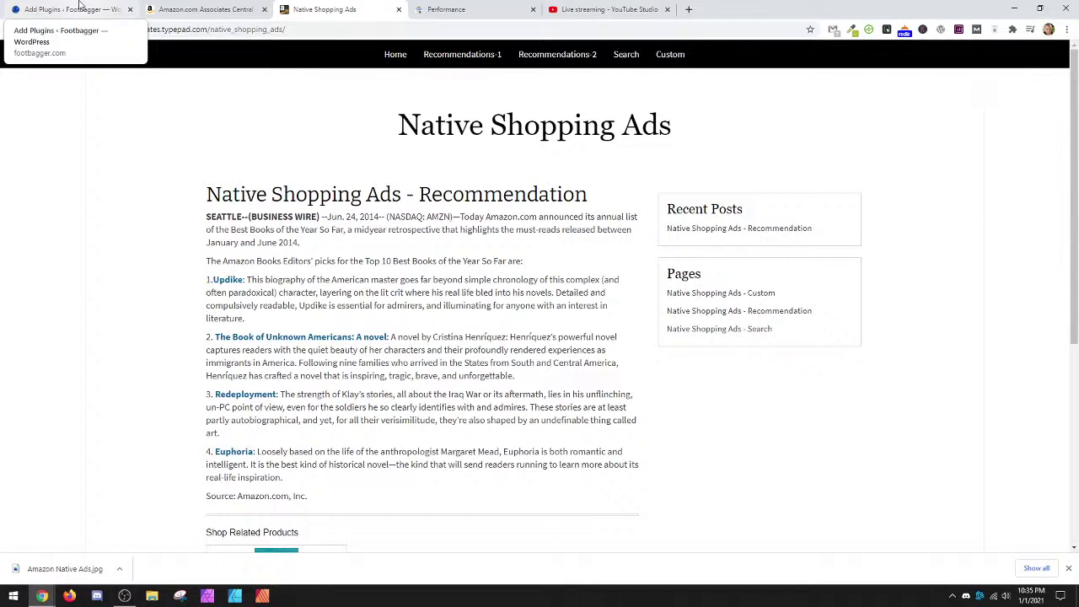
# Install and activate the Advanced Ads plugin on the Footbagger WordPress site, and clear the WP Rocket cache.
pyautogui.click(78, 7)
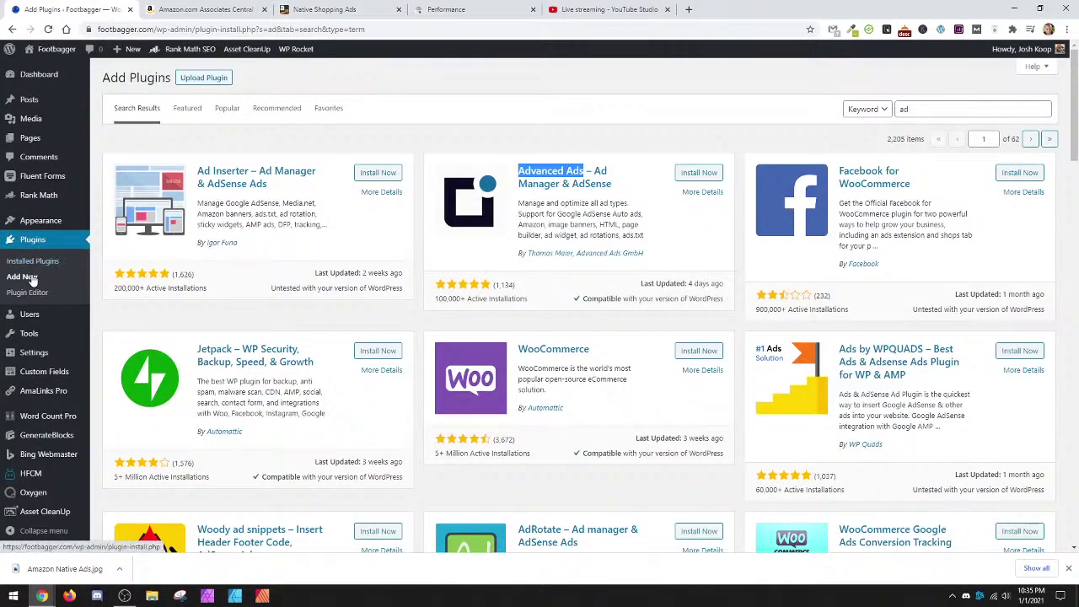
pyautogui.click(626, 150)
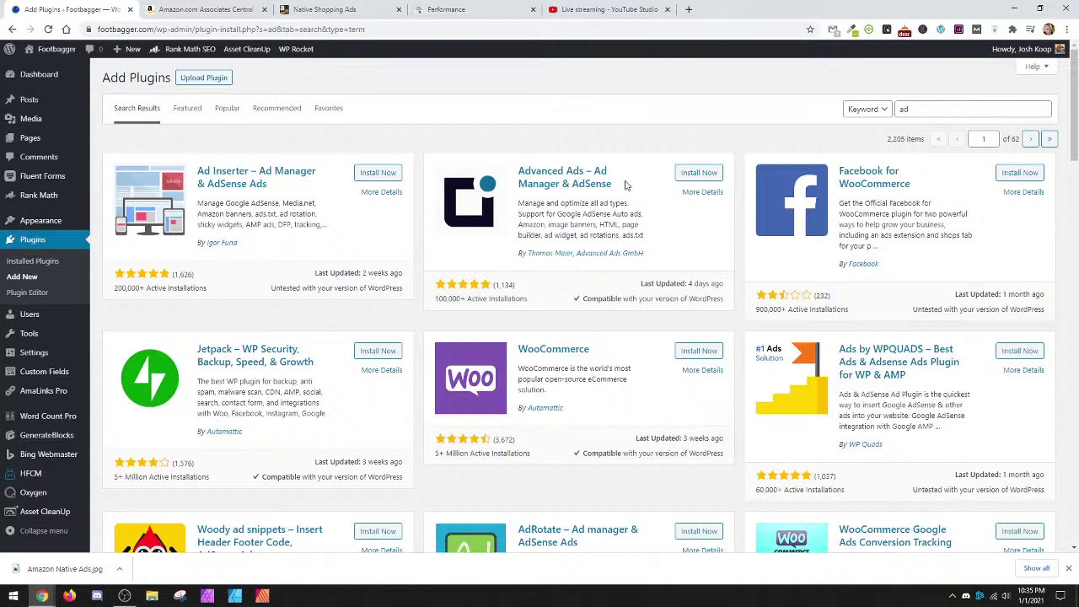
pyautogui.click(706, 176)
pyautogui.click(711, 172)
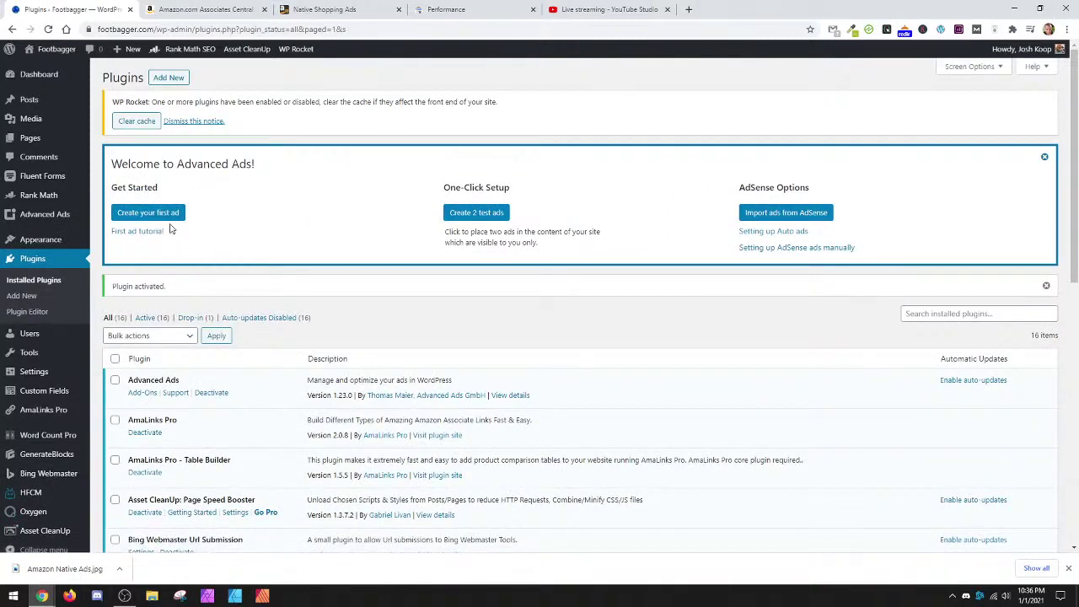
pyautogui.click(139, 123)
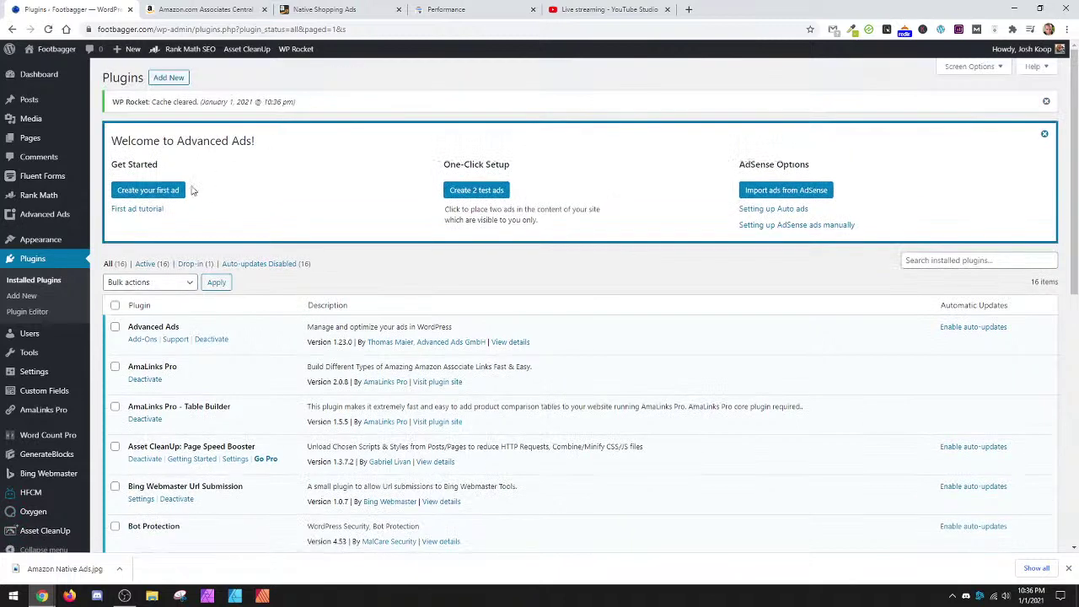
# Create a first ad of the Plain Text and Code type and proceed to its ad parameters.
pyautogui.click(163, 192)
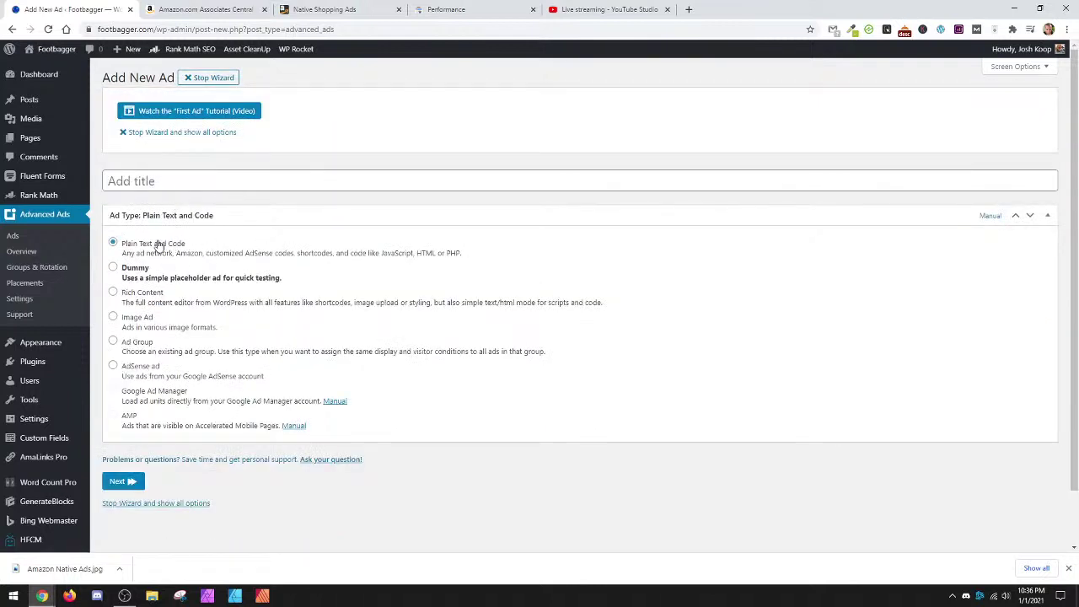
pyautogui.click(123, 481)
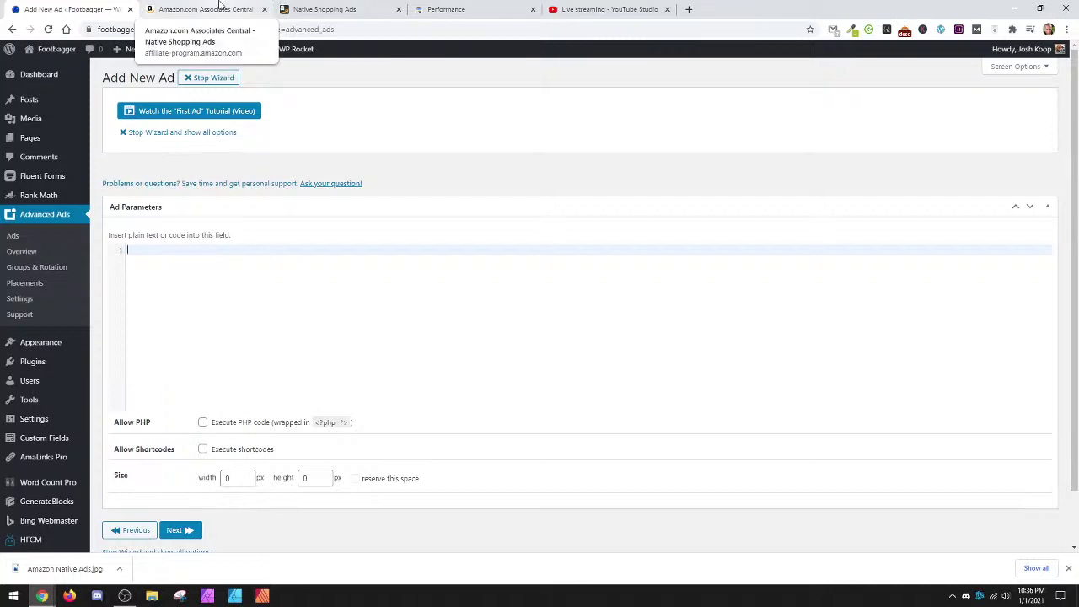
# Move the Amazon Associates Central pages into a separate, maximized browser window.
pyautogui.moveTo(219, 4); pyautogui.dragTo(1078, 177)
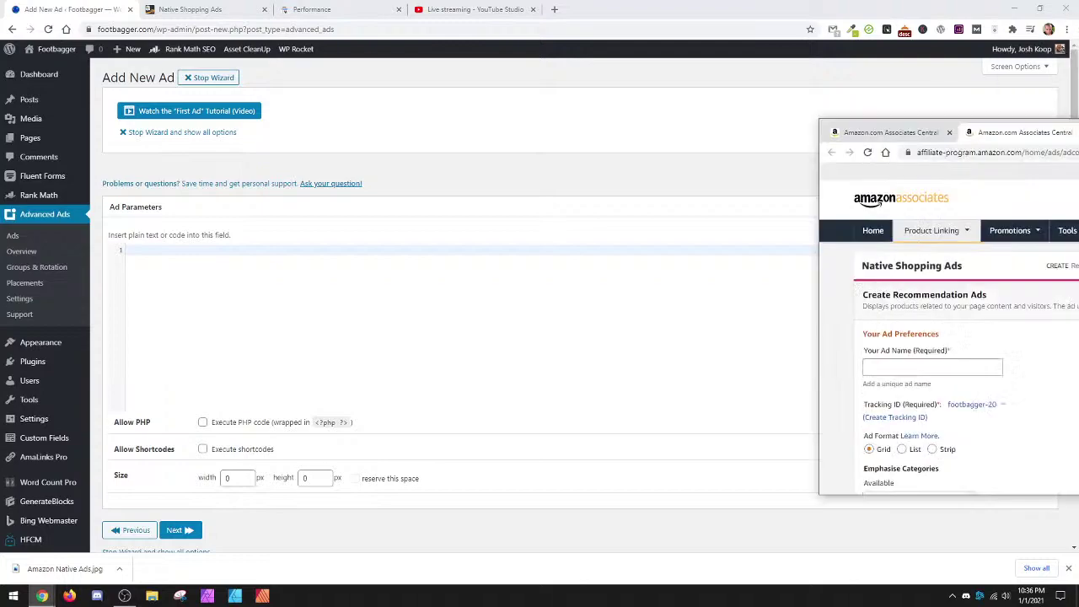
pyautogui.moveTo(922, 145); pyautogui.dragTo(473, 108)
pyautogui.doubleClick(590, 88)
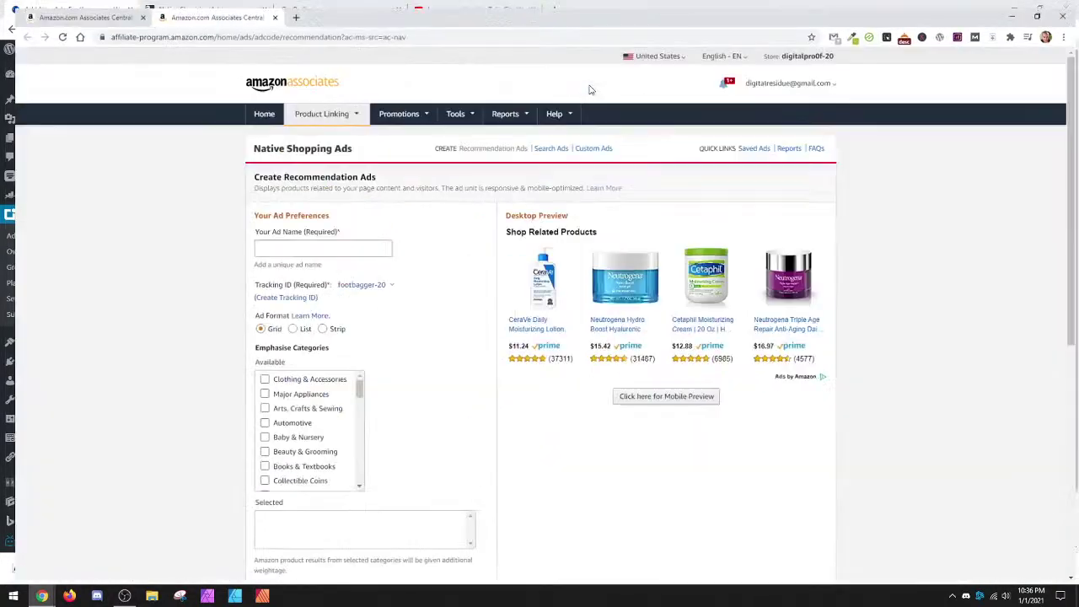
# Examine the Native Shopping Ads overview and the descriptions of the Recommendation, Search and Custom ad types.
pyautogui.click(97, 7)
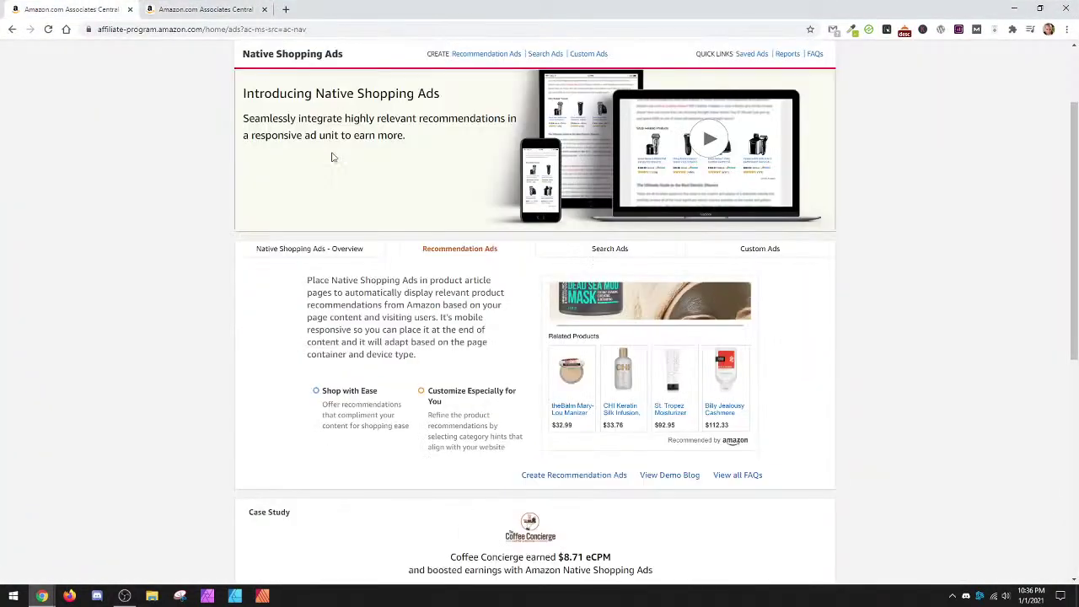
pyautogui.scroll(2, 317, 213)
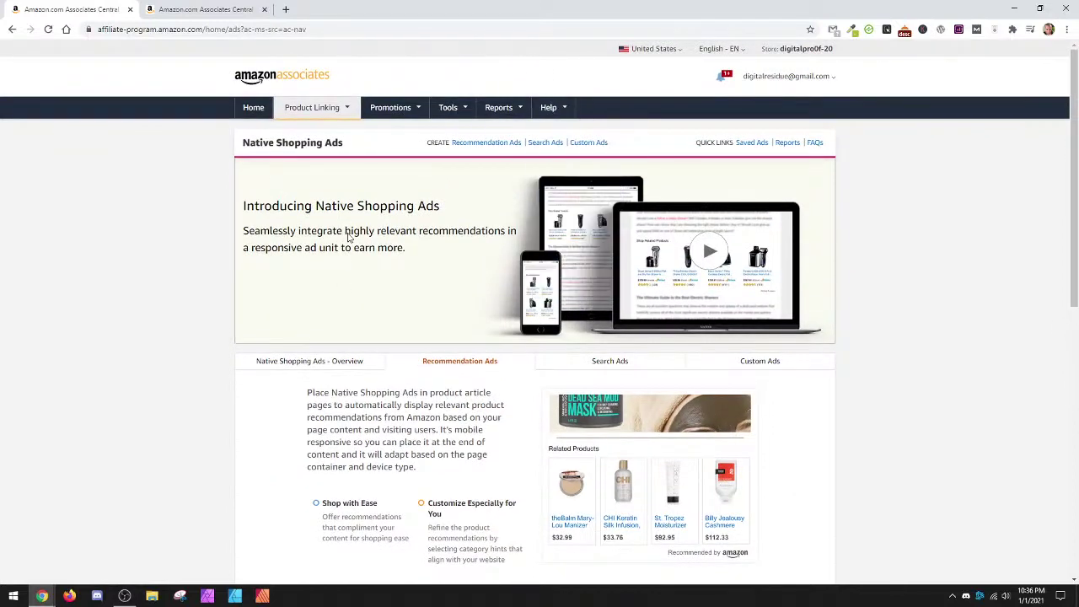
pyautogui.scroll(-1, 340, 245)
pyautogui.moveTo(316, 53)
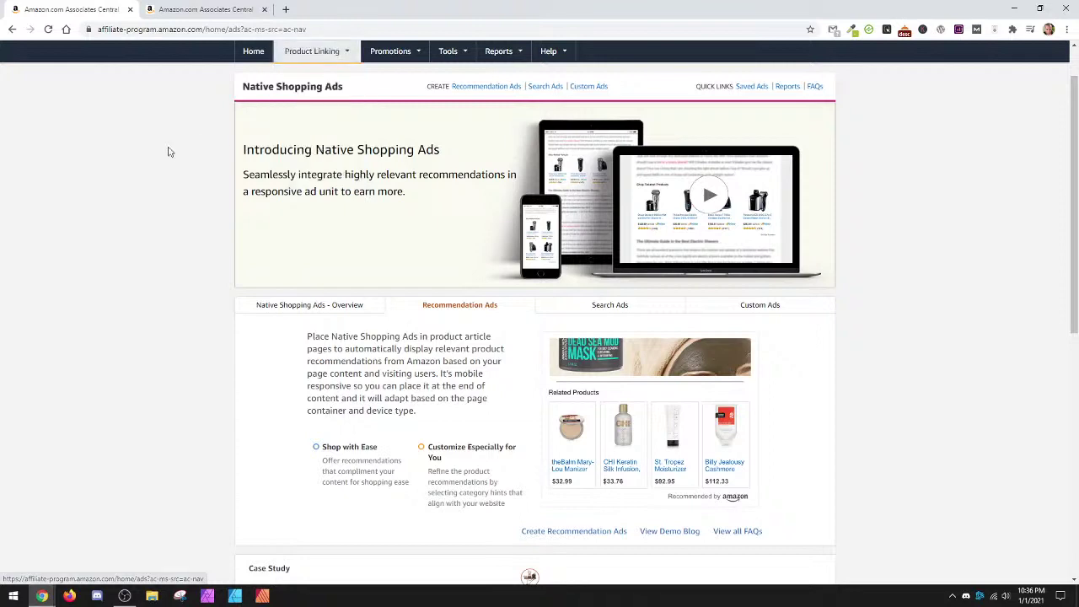
pyautogui.scroll(-2, 222, 198)
pyautogui.click(320, 194)
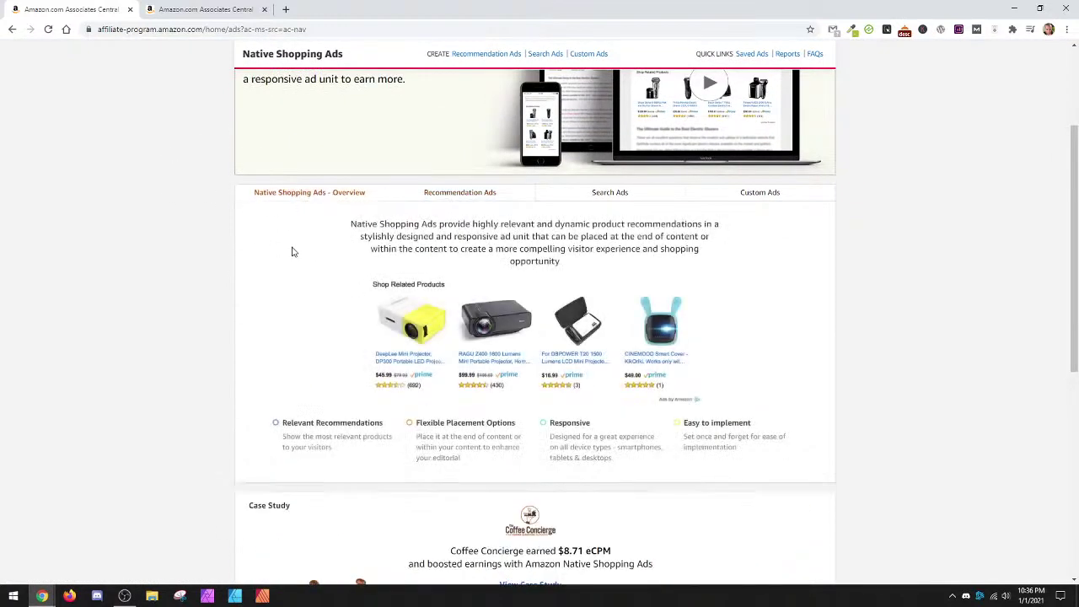
pyautogui.click(467, 193)
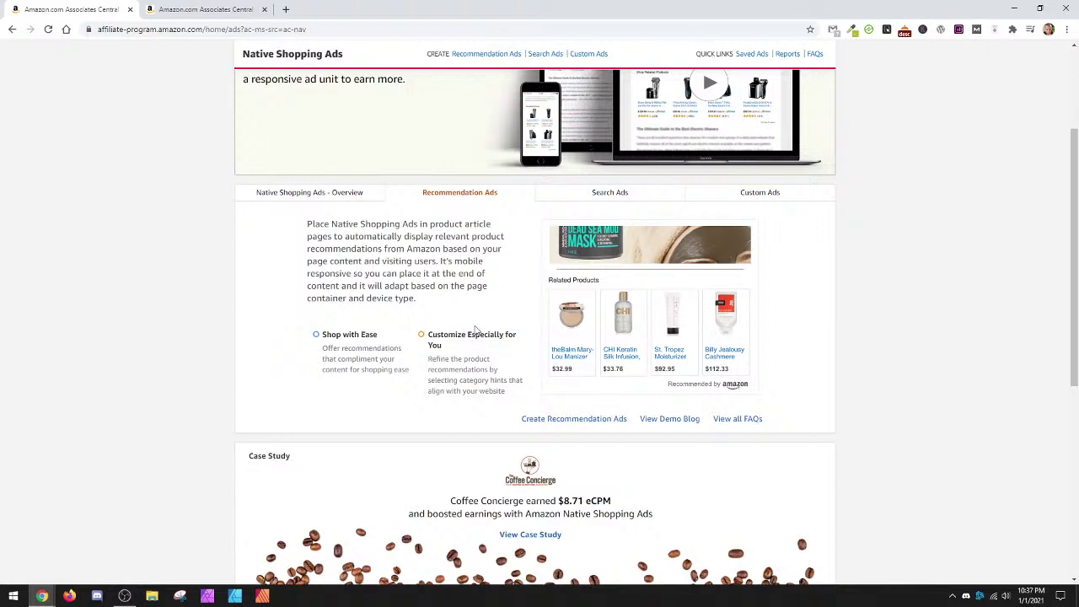
pyautogui.click(614, 197)
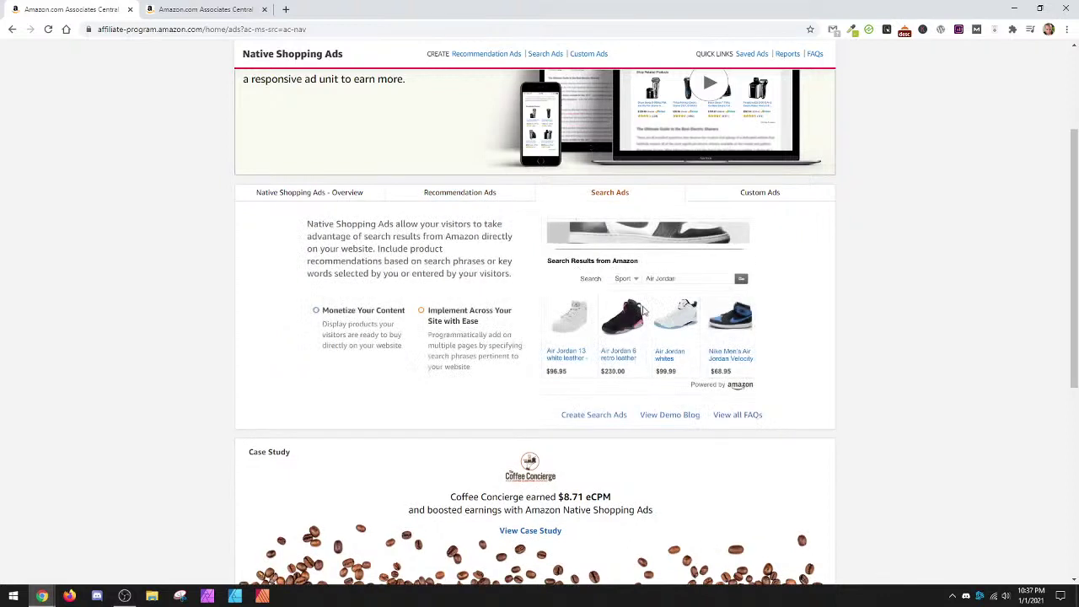
pyautogui.click(768, 210)
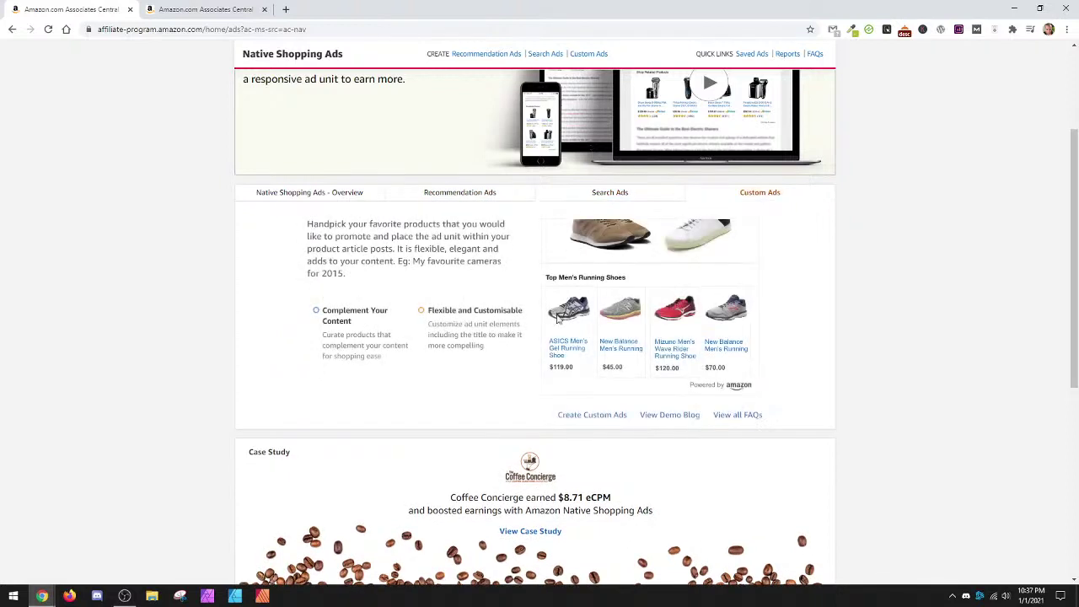
pyautogui.click(464, 194)
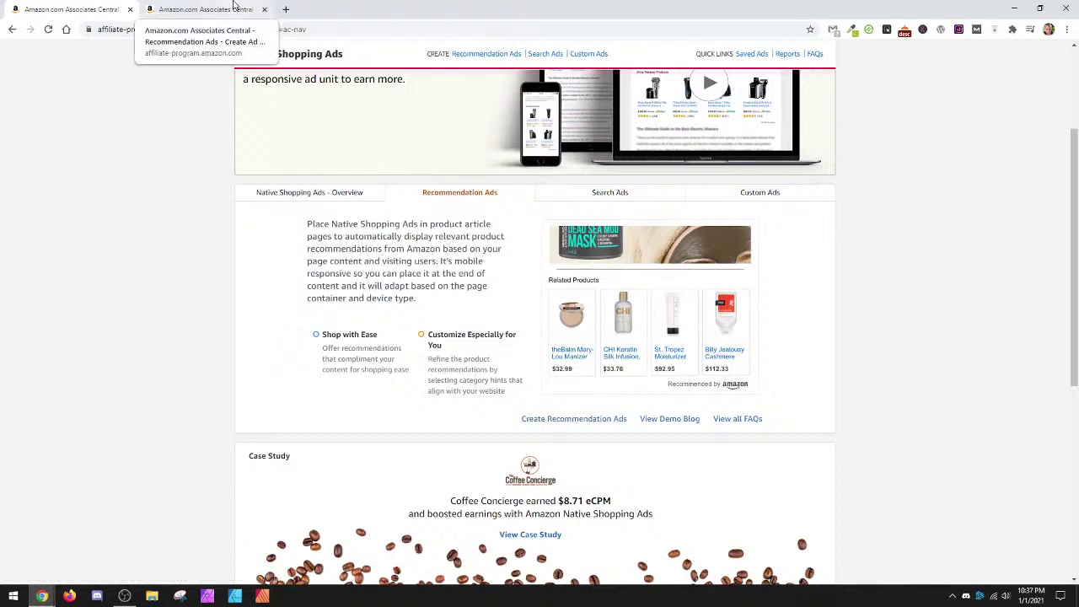
# Switch to the Create Recommendation Ads form, close the Native Shopping Ads overview page, and merge the form back into the main browser window.
pyautogui.click(235, 7)
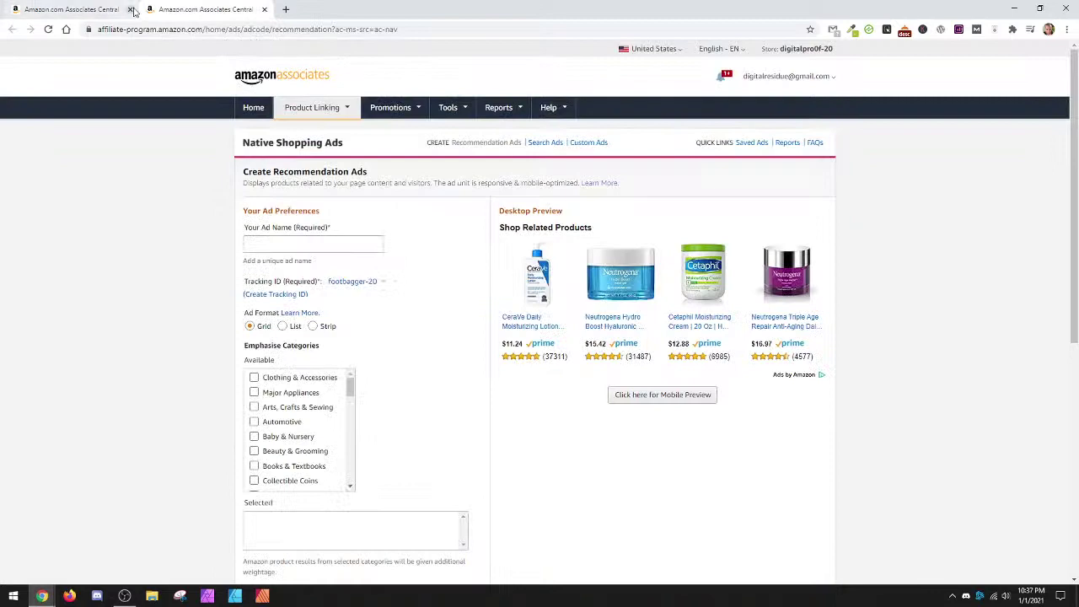
pyautogui.click(133, 10)
pyautogui.moveTo(127, 10); pyautogui.dragTo(196, 23)
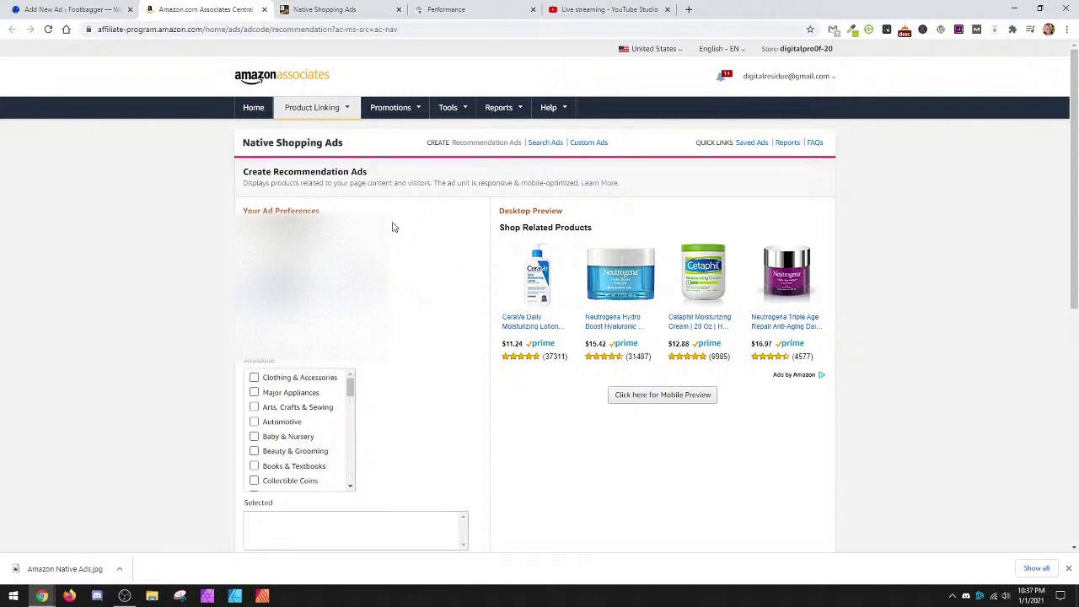
# Name the recommendation ad "Footbagger" in the ad preferences.
pyautogui.moveTo(300, 90)
pyautogui.moveTo(202, 9); pyautogui.dragTo(734, 149)
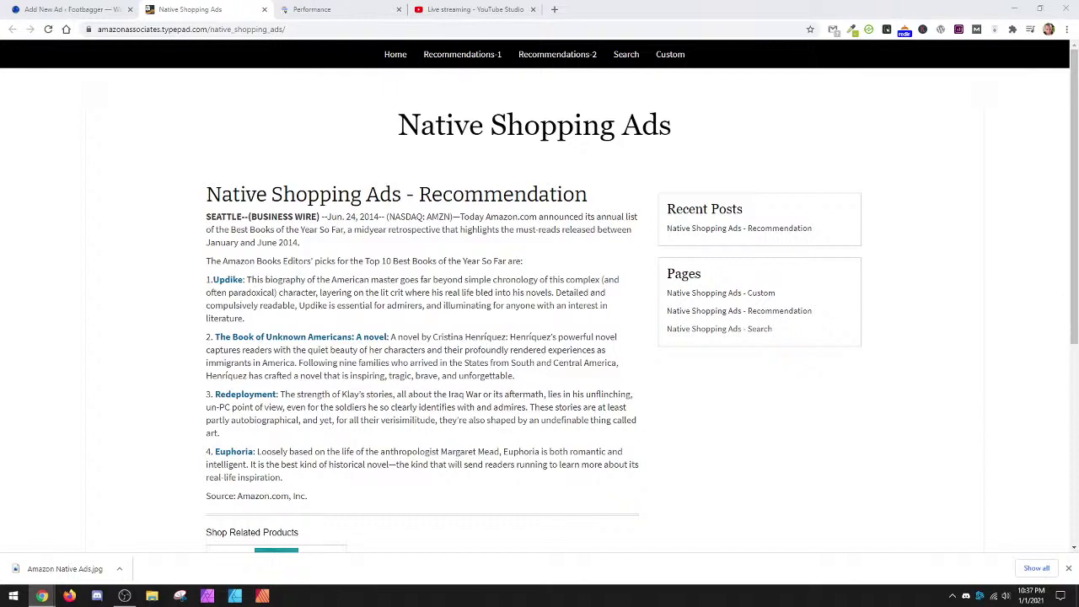
pyautogui.moveTo(734, 149); pyautogui.dragTo(203, 9)
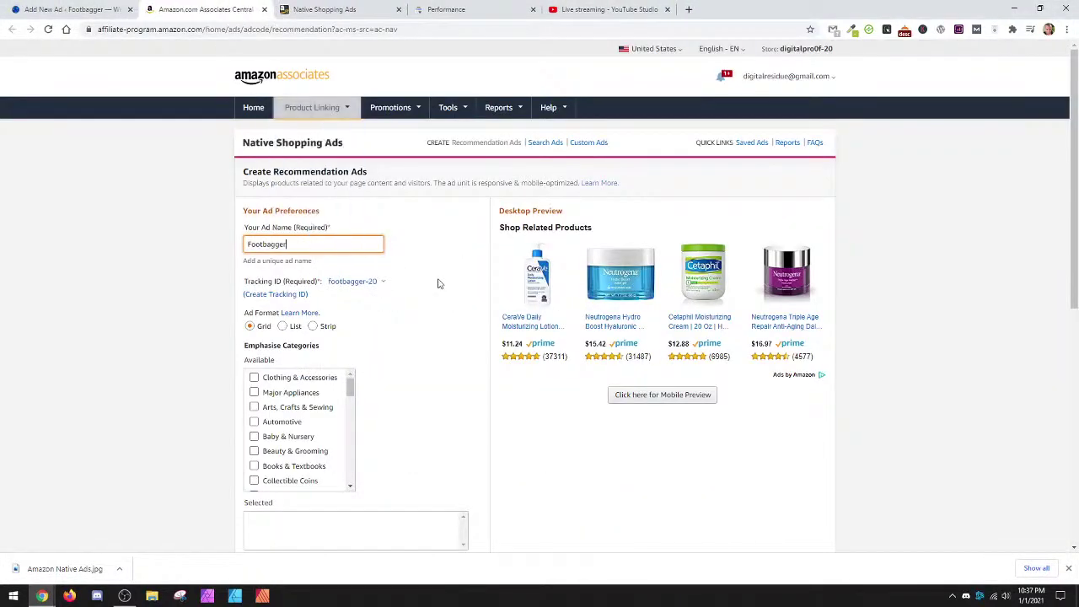
pyautogui.click(421, 257)
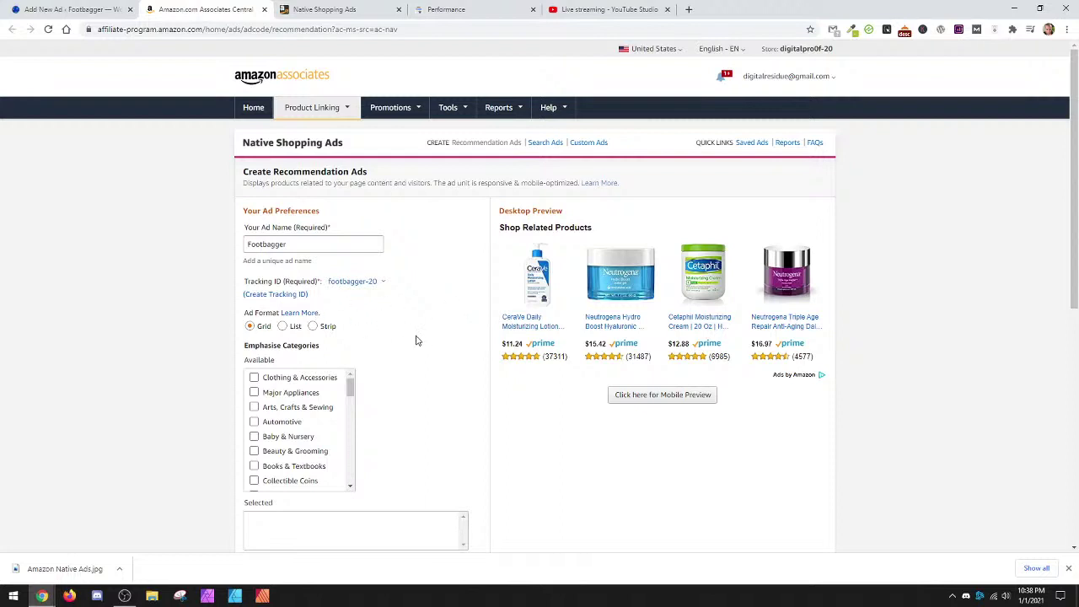
# Compare the Grid, List and Strip ad formats in the desktop preview and set the ad format to Strip.
pyautogui.click(311, 326)
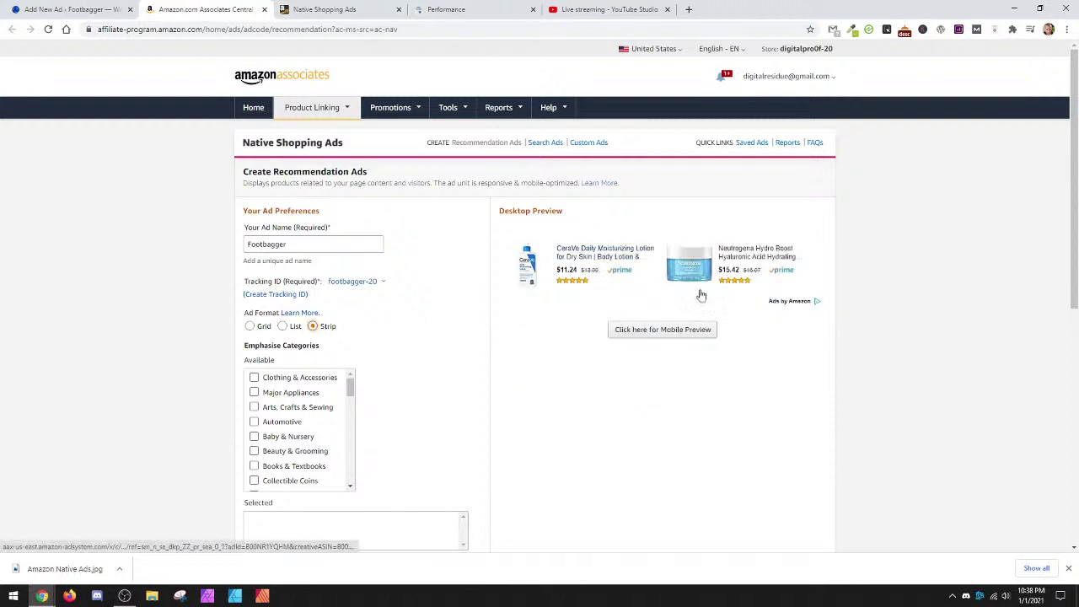
pyautogui.click(283, 328)
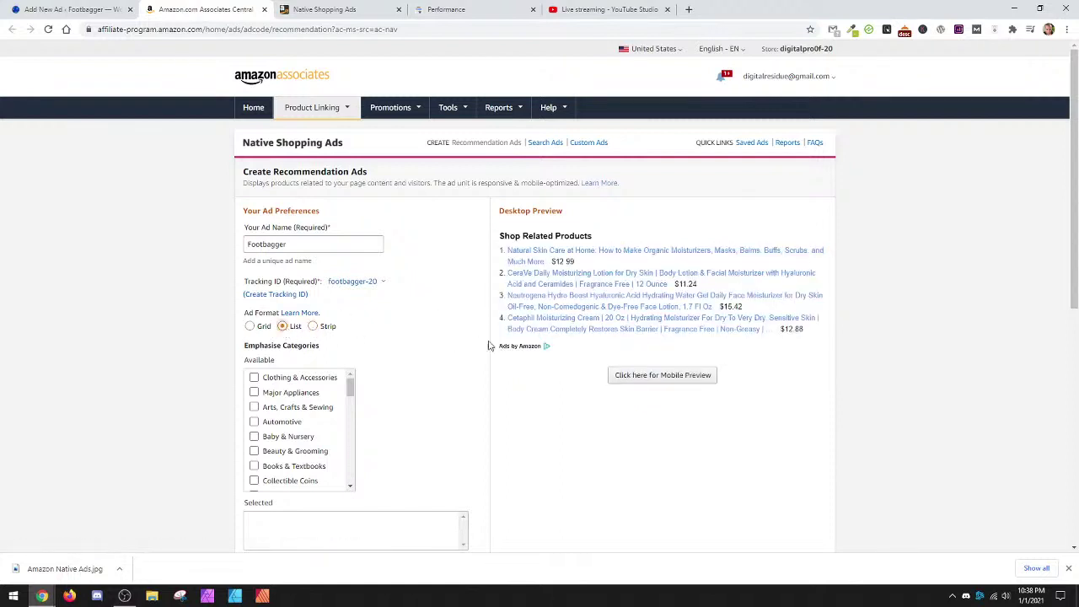
pyautogui.click(249, 326)
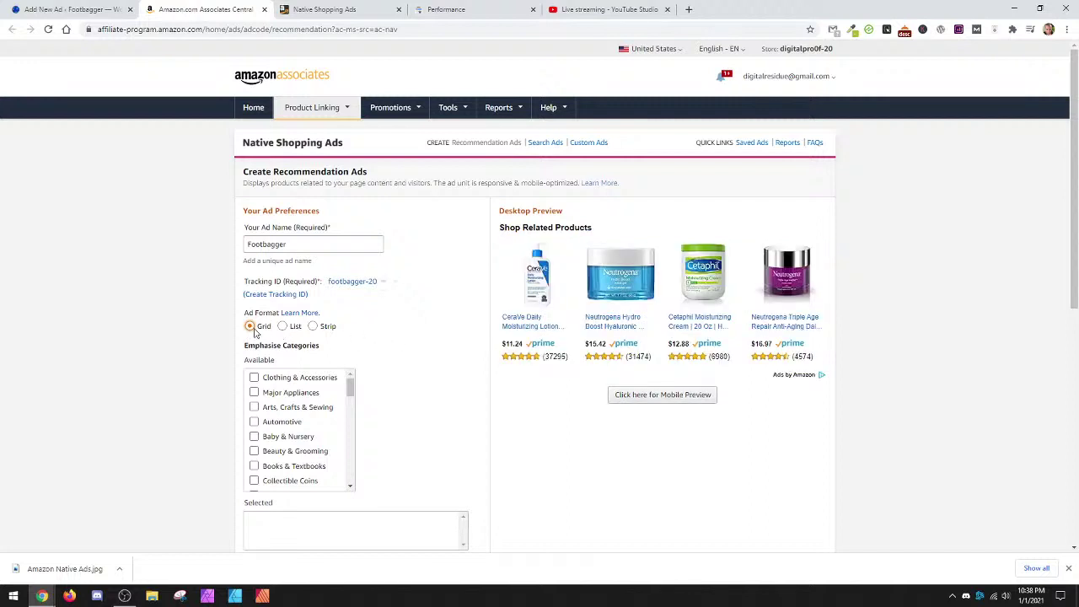
pyautogui.click(317, 328)
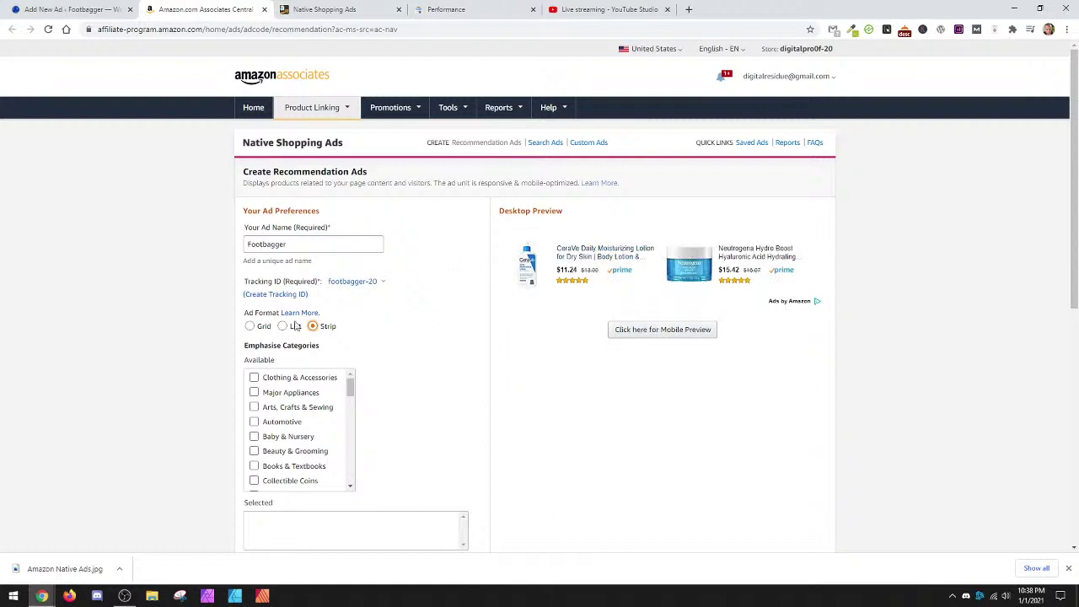
pyautogui.click(249, 327)
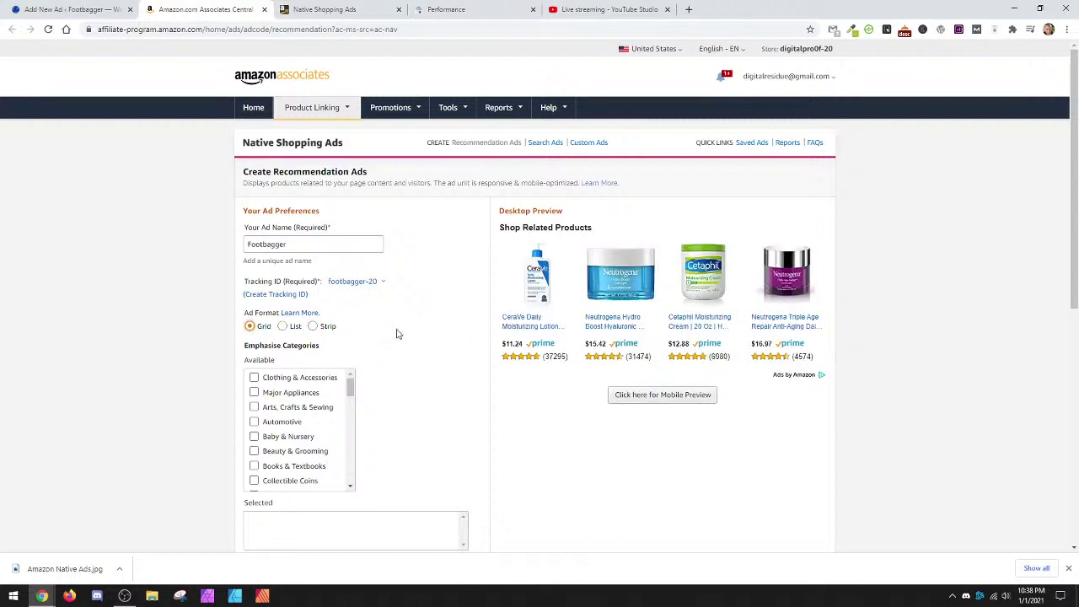
pyautogui.press('Left')
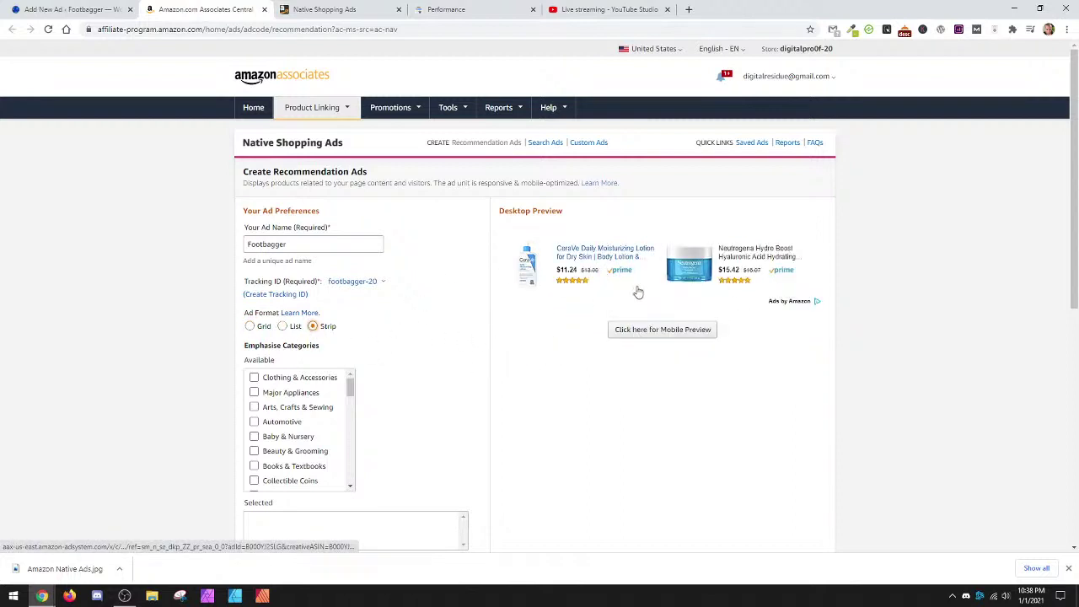
# Examine the available categories to emphasise and the fallback search keyword settings of the recommendation ad.
pyautogui.scroll(-1, 403, 340)
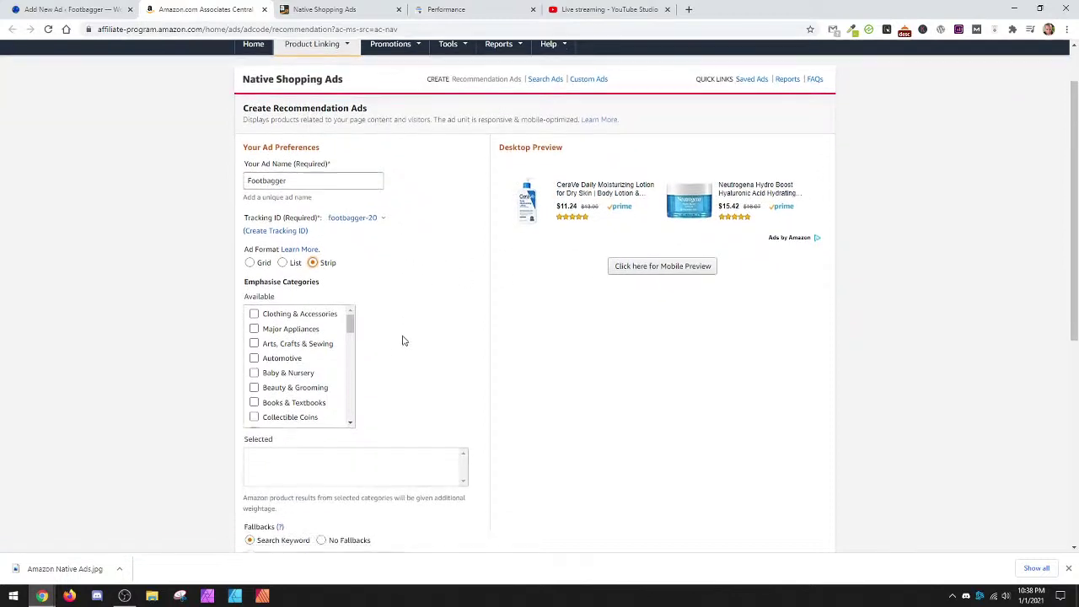
pyautogui.scroll(-1, 403, 341)
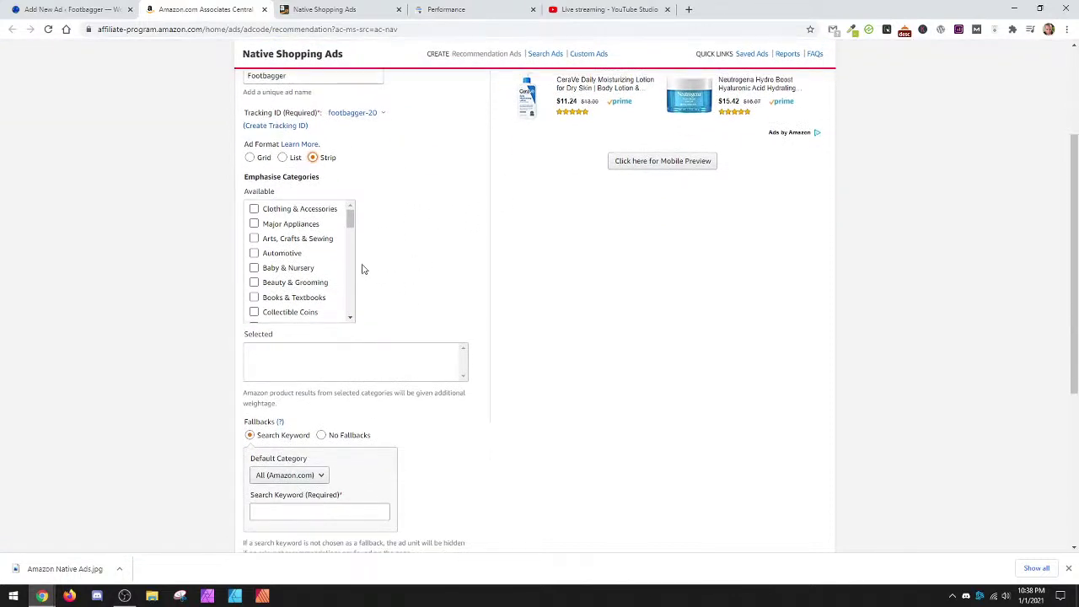
pyautogui.scroll(-1, 362, 269)
pyautogui.scroll(1, 358, 253)
pyautogui.moveTo(350, 221); pyautogui.dragTo(378, 217)
pyautogui.scroll(-3, 448, 286)
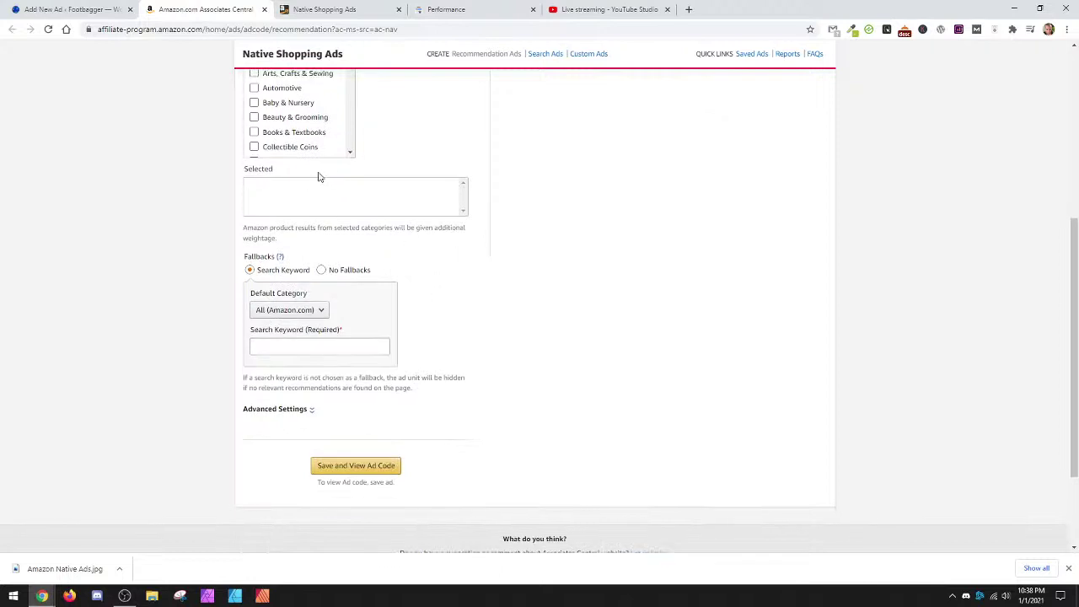
pyautogui.scroll(2, 317, 172)
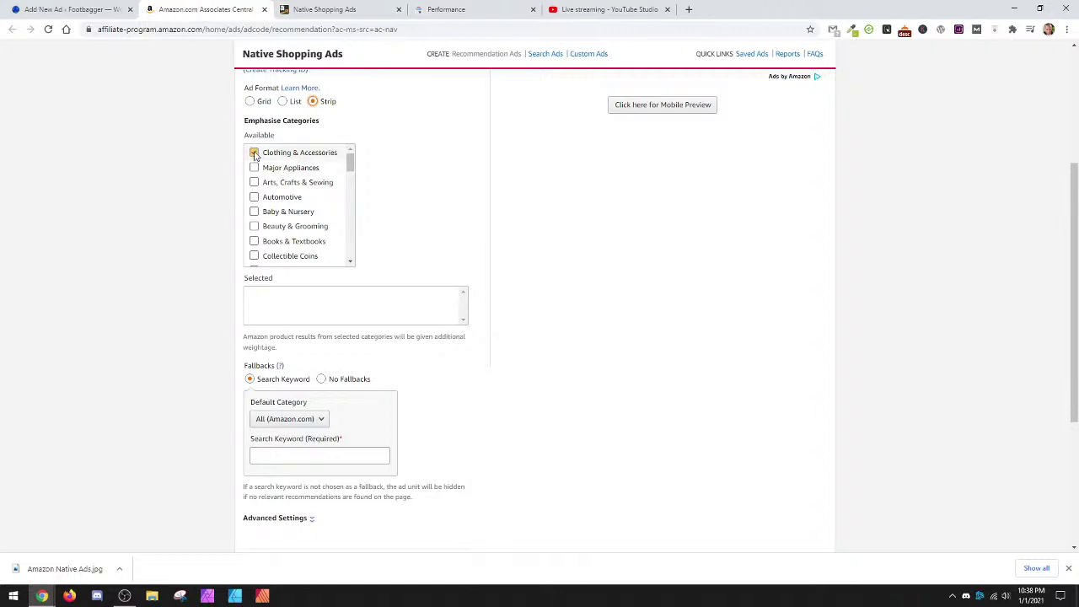
pyautogui.click(271, 154)
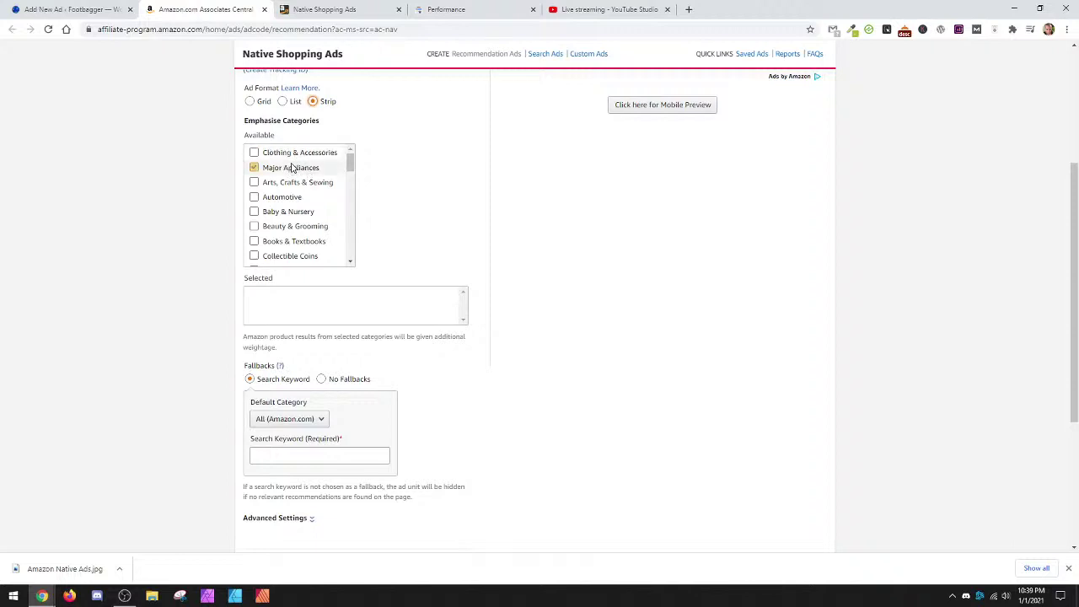
pyautogui.scroll(-1, 414, 158)
pyautogui.scroll(-1, 388, 175)
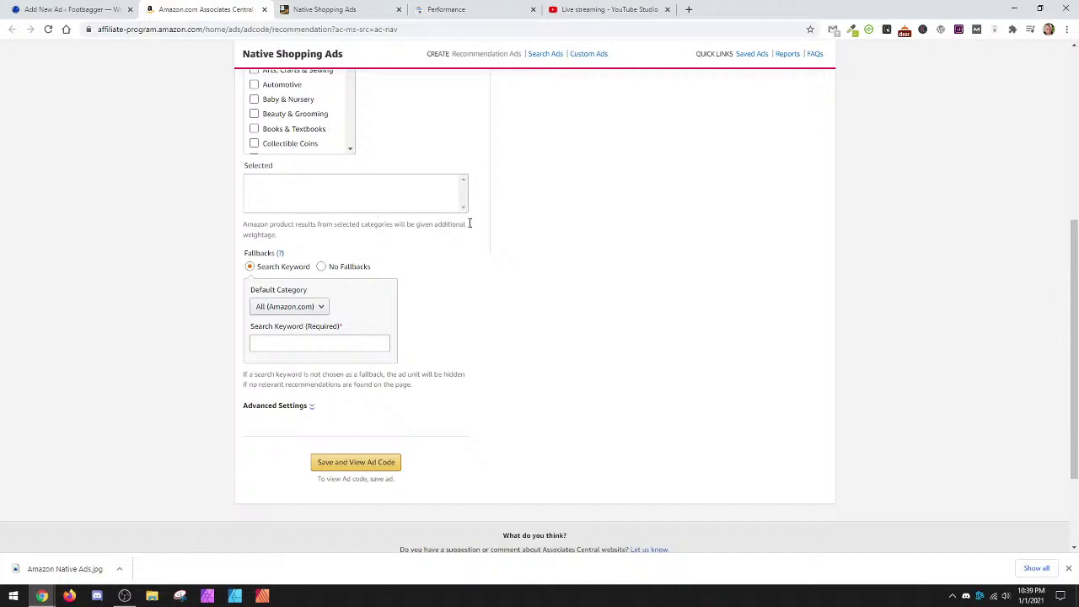
# Set the ad's fallback search keyword to "footbagger" and close the YouTube live streaming page.
pyautogui.scroll(-2, 376, 217)
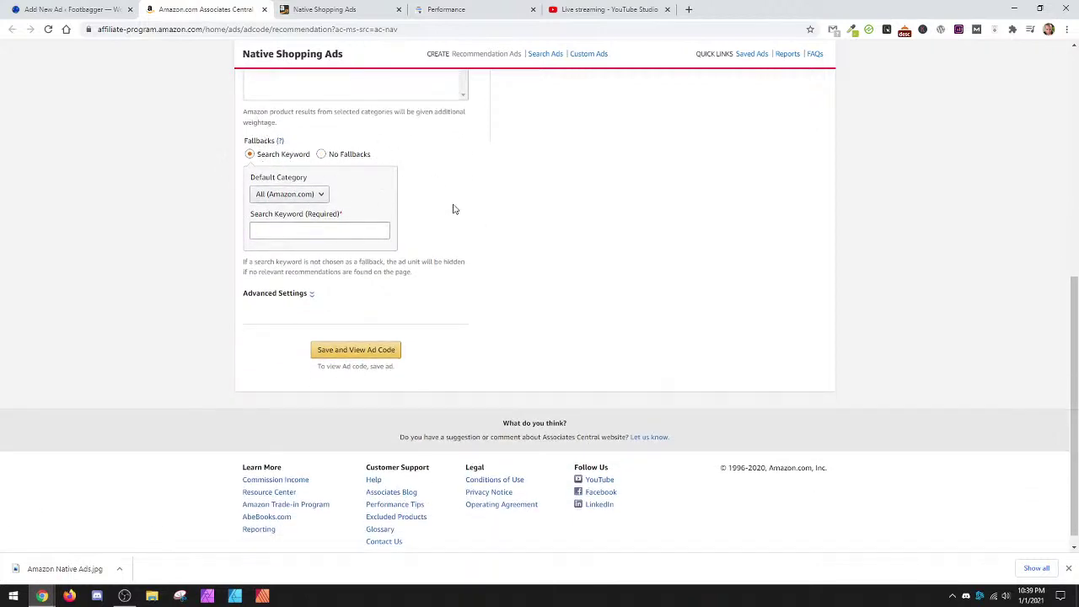
pyautogui.scroll(2, 472, 219)
pyautogui.scroll(6, 478, 166)
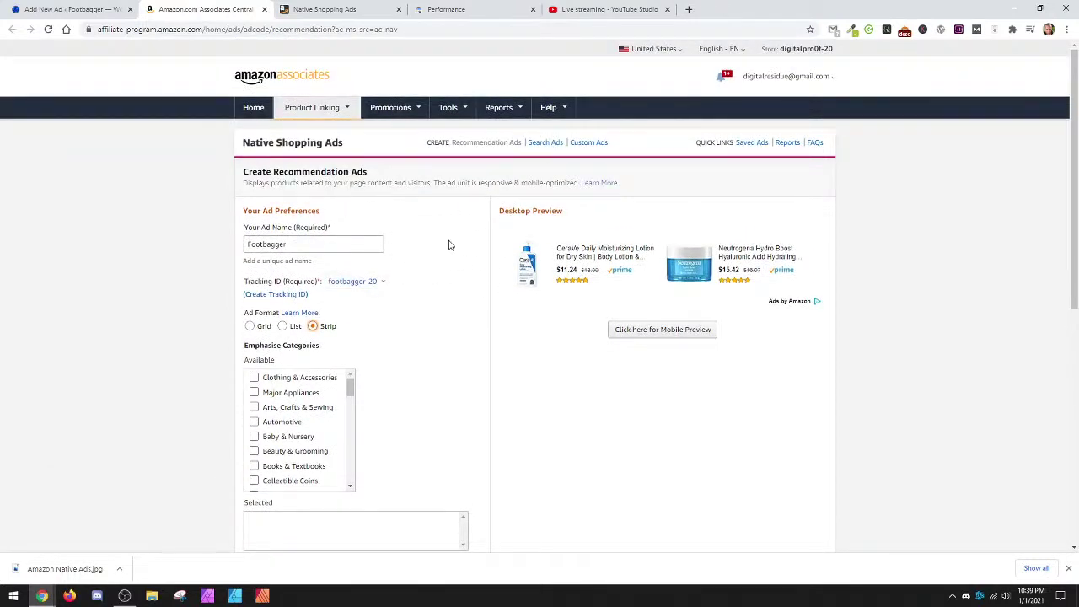
pyautogui.scroll(-6, 404, 241)
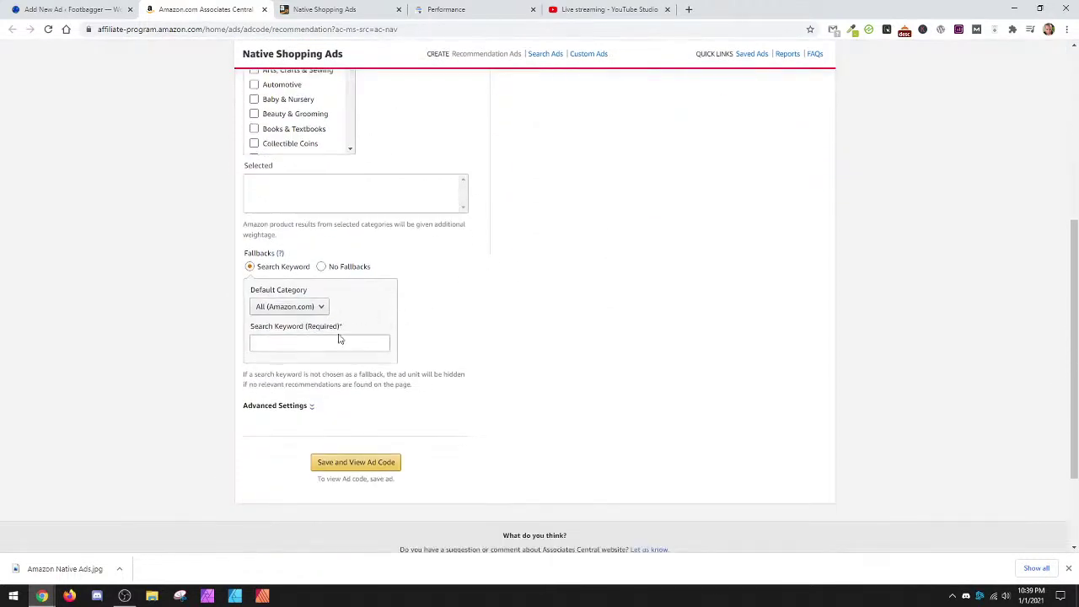
pyautogui.click(315, 342)
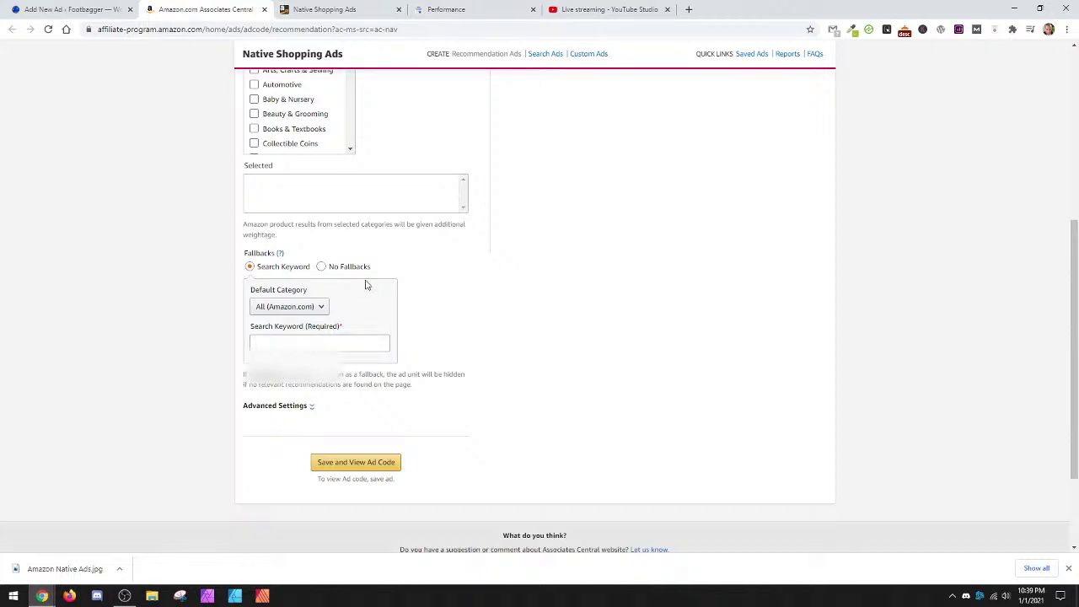
pyautogui.moveTo(307, 338); pyautogui.dragTo(407, 294)
pyautogui.click(342, 318)
pyautogui.click(335, 337)
pyautogui.write('footbagger')
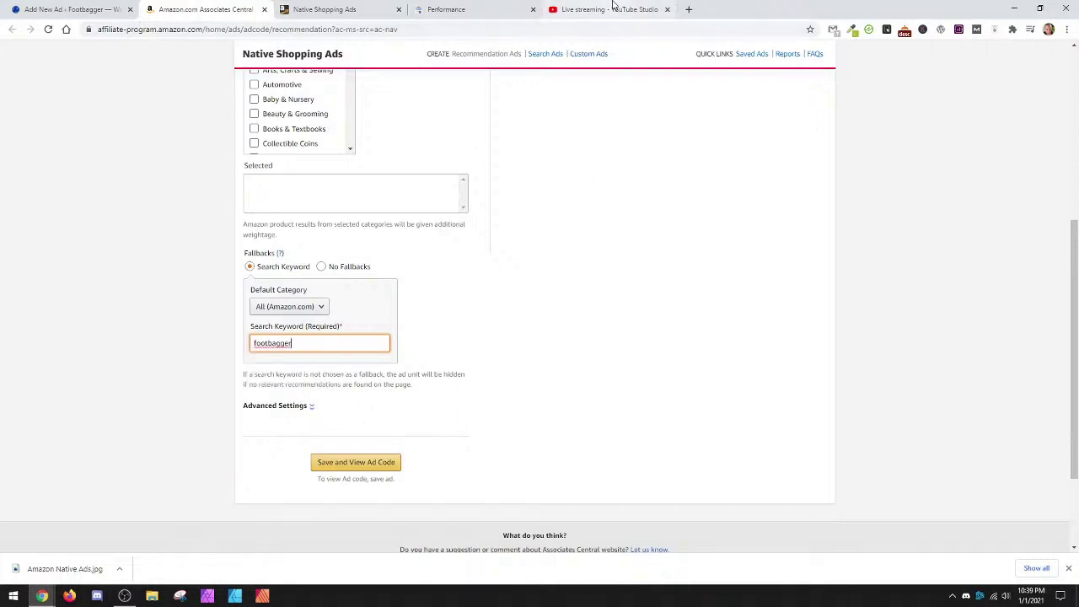
pyautogui.click(667, 9)
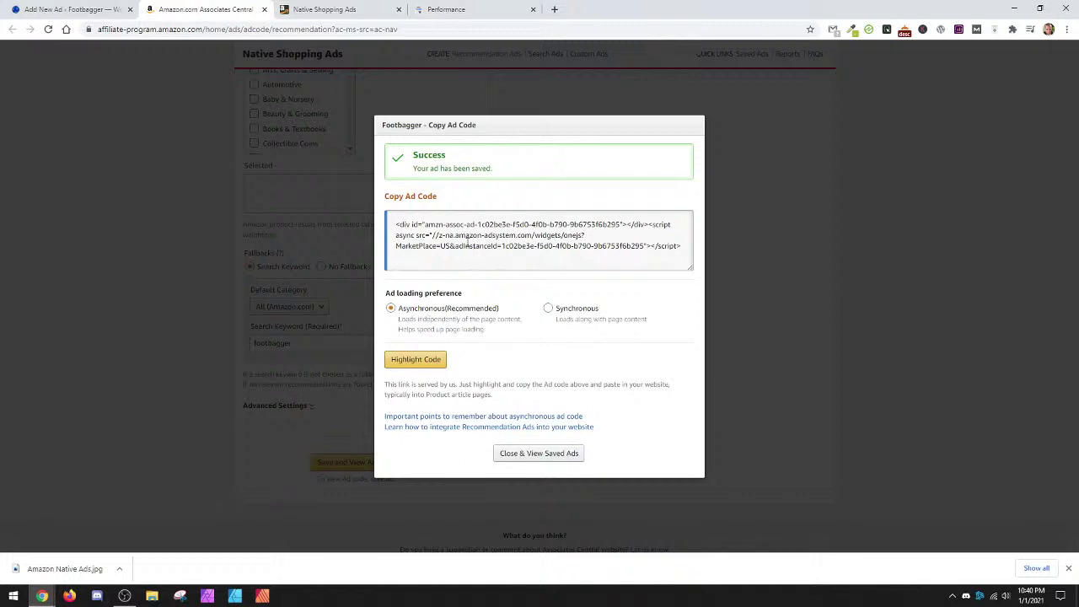
# Copy the saved Footbagger ad's asynchronous code and paste it into the new ad's parameters in WordPress.
pyautogui.click(466, 244)
pyautogui.hotkey('ctrl', 'c')
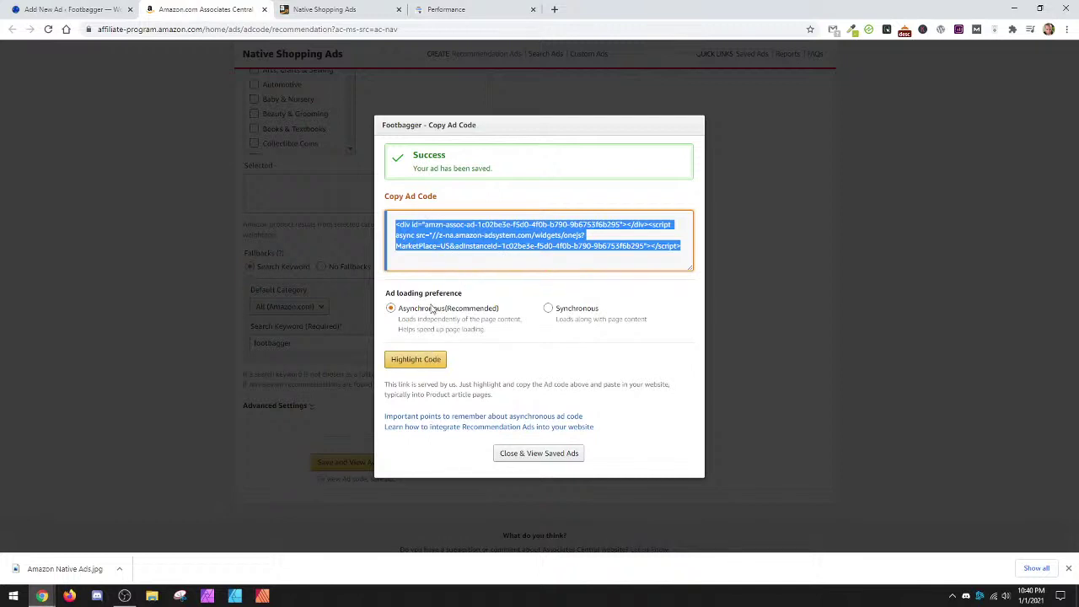
pyautogui.click(536, 457)
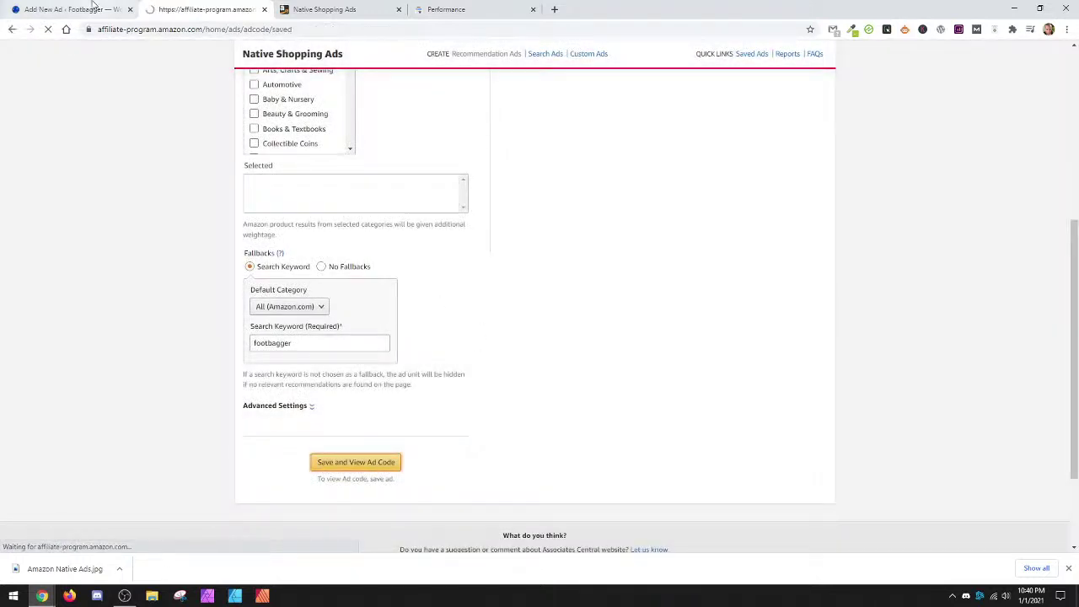
pyautogui.hotkey('ctrl', '1')
pyautogui.click(316, 287)
pyautogui.hotkey('ctrl', 'v')
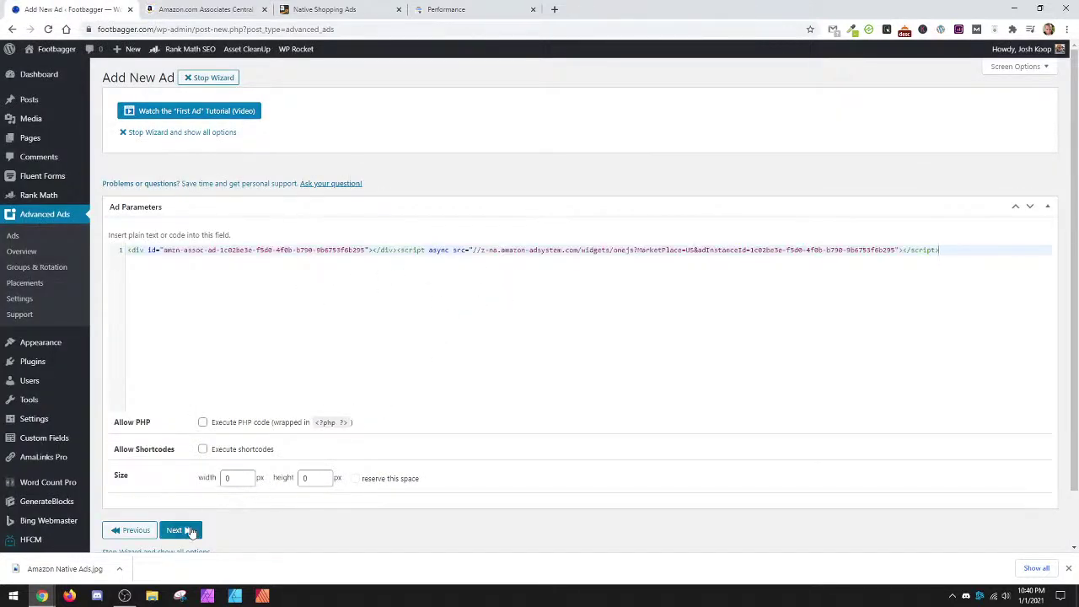
# Set the ad size to 768 px wide by 200 px high and reserve this space.
pyautogui.scroll(-1, 185, 365)
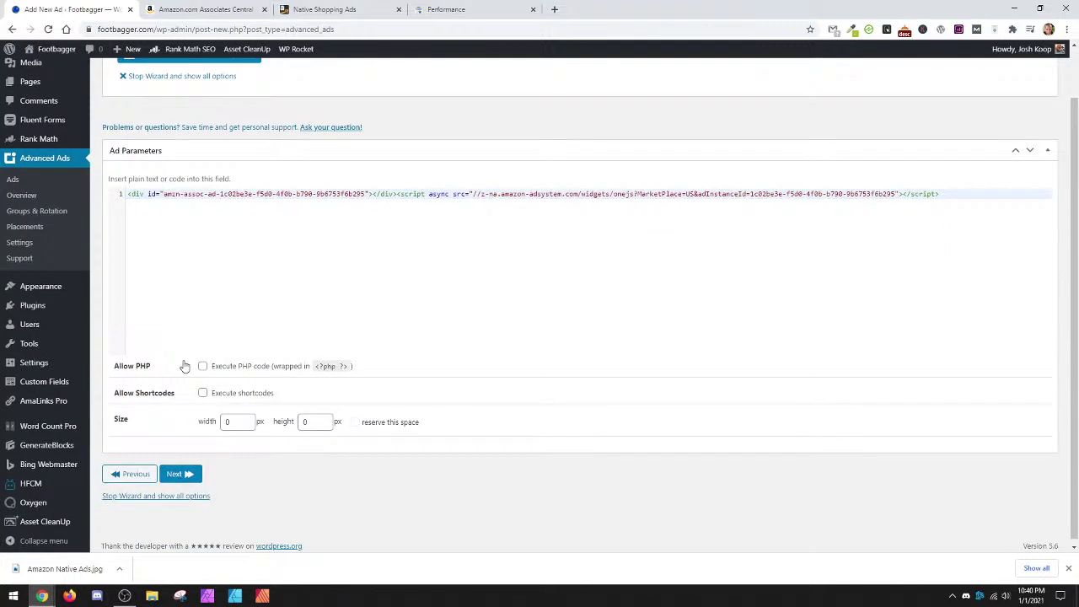
pyautogui.click(190, 475)
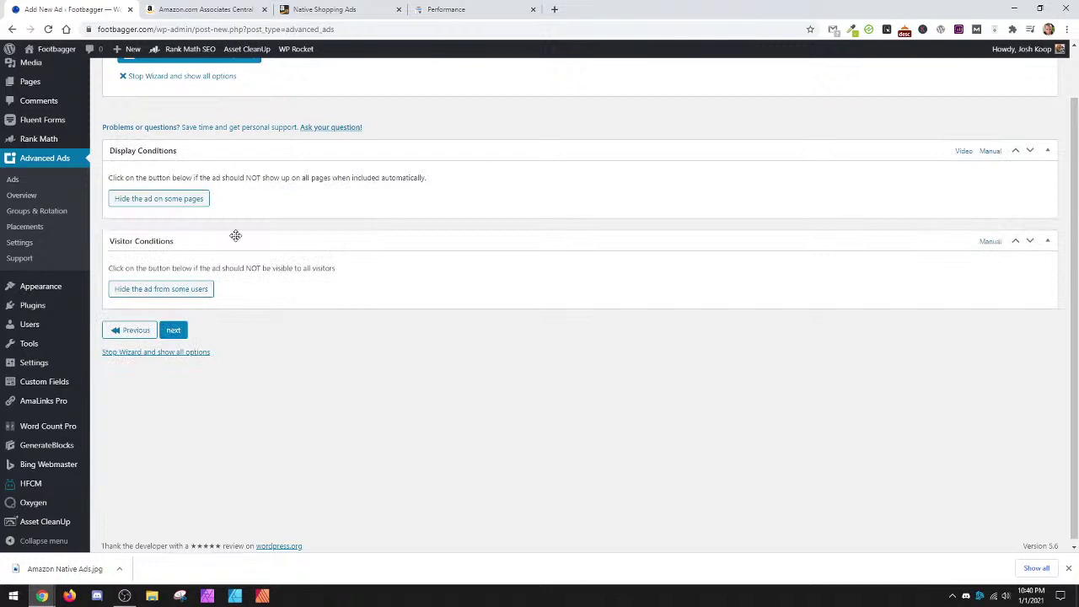
pyautogui.click(143, 336)
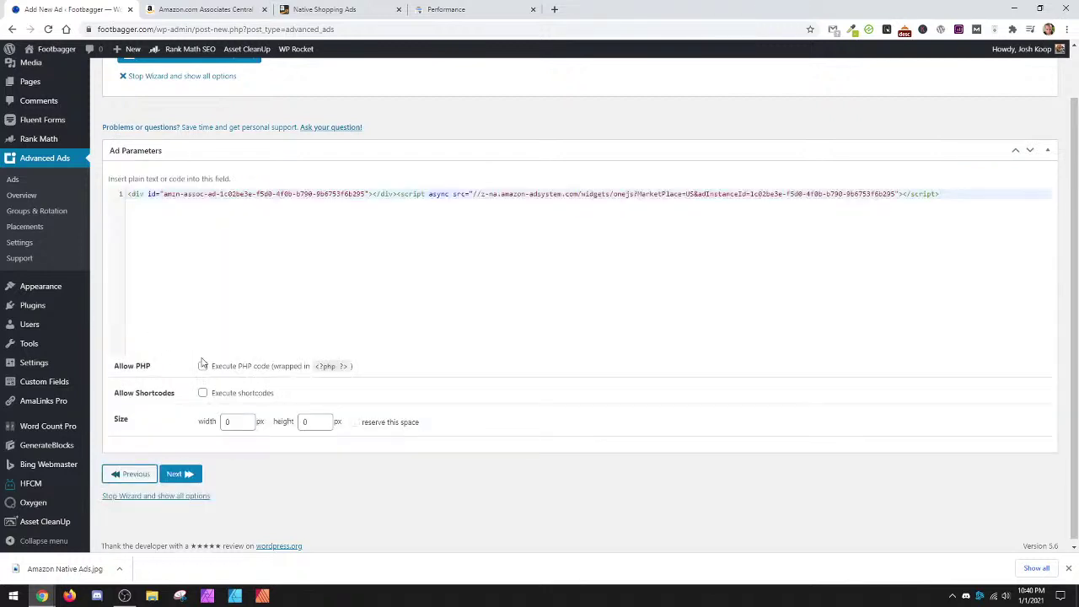
pyautogui.click(237, 422)
pyautogui.write('768')
pyautogui.press('Tab')
pyautogui.write('200')
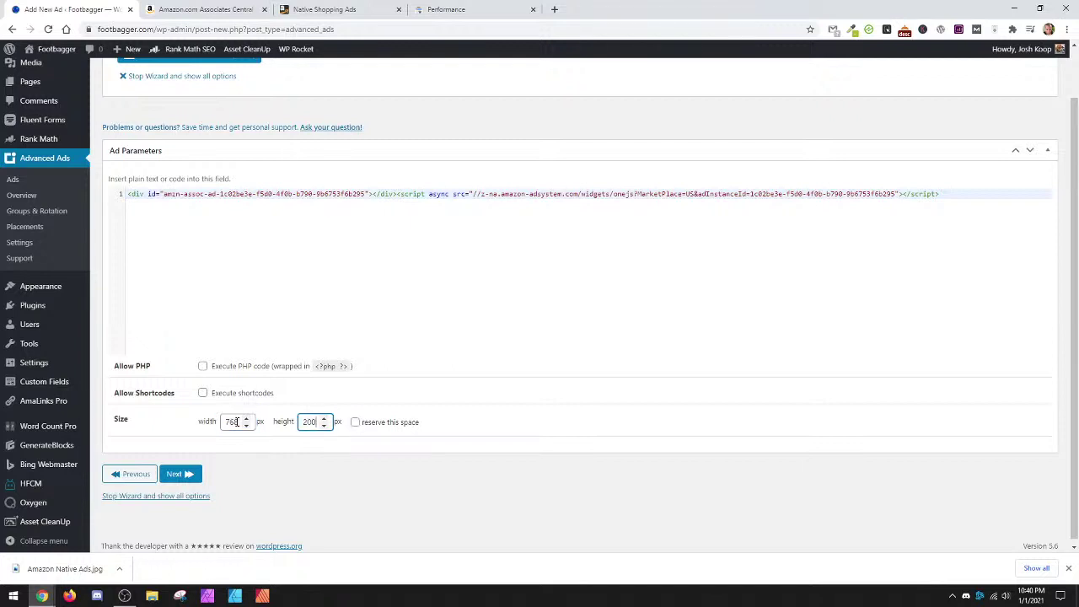
pyautogui.click(357, 424)
pyautogui.hotkey('alt', 'Tab')
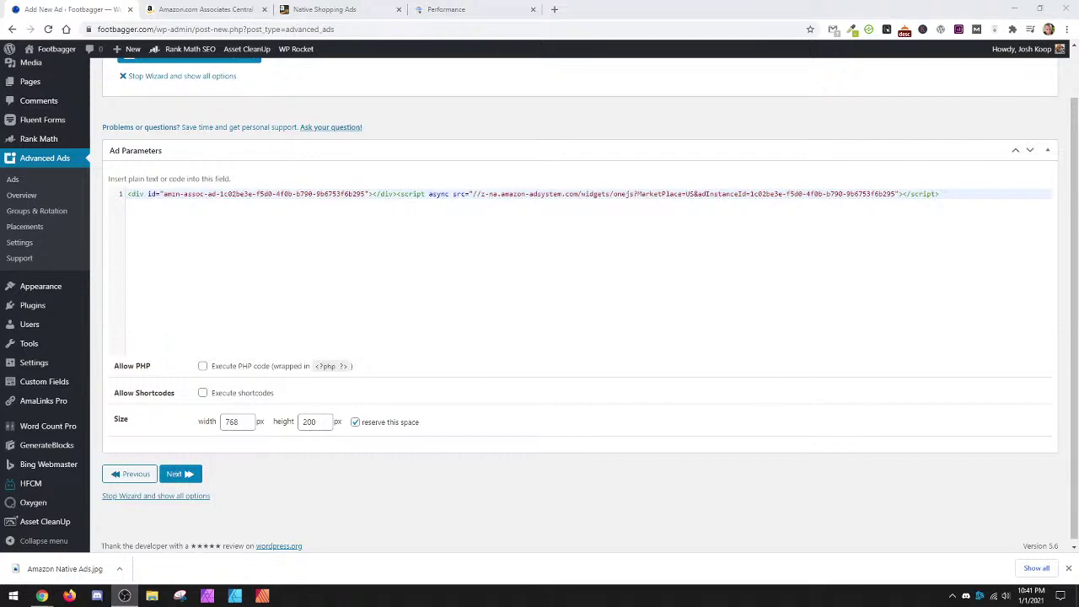
pyautogui.hotkey('alt', 'Tab')
pyautogui.hotkey('alt', 'Tab')
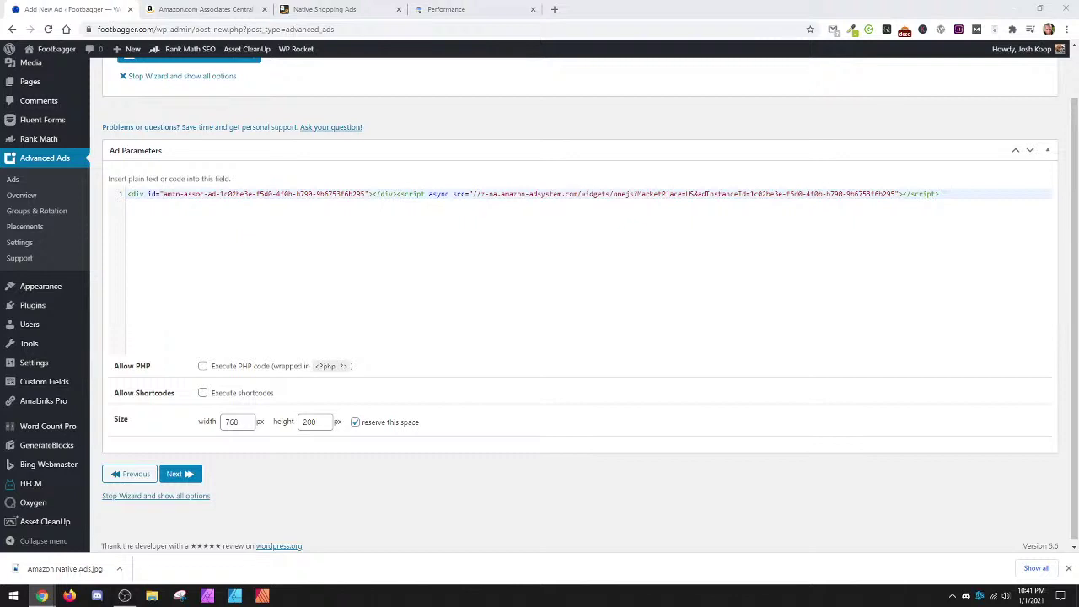
# Save the ad without display or visitor conditions and place it in the content after paragraph 6.
pyautogui.click(177, 474)
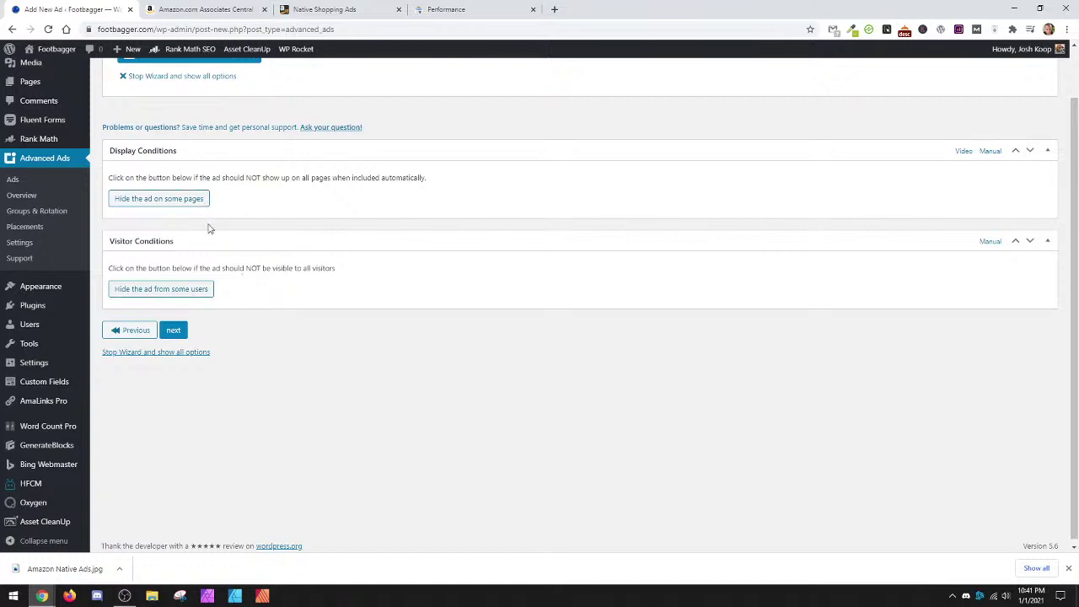
pyautogui.scroll(1, 261, 304)
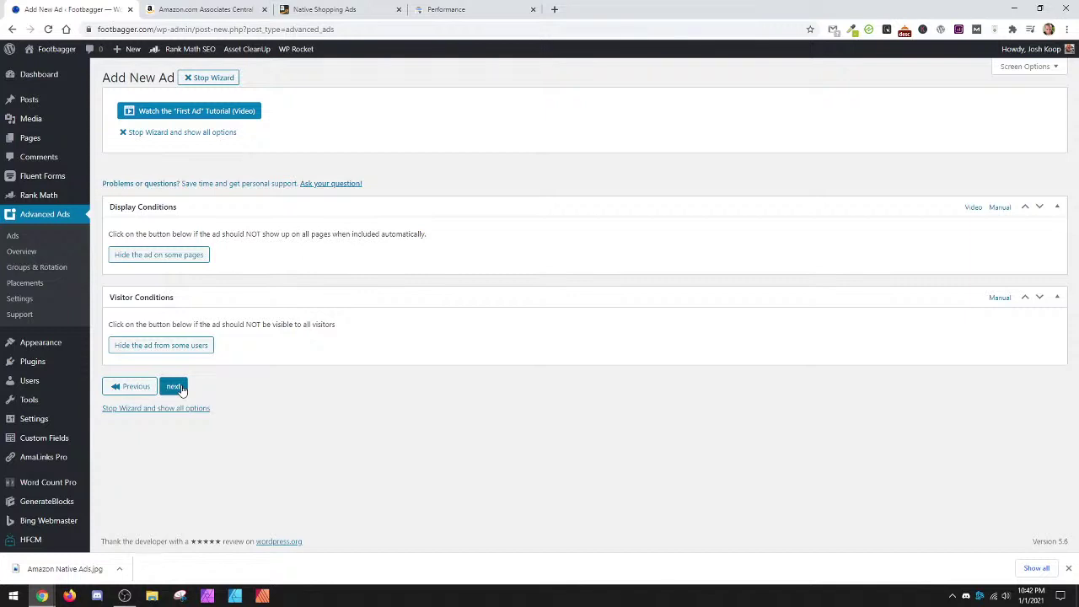
pyautogui.click(174, 386)
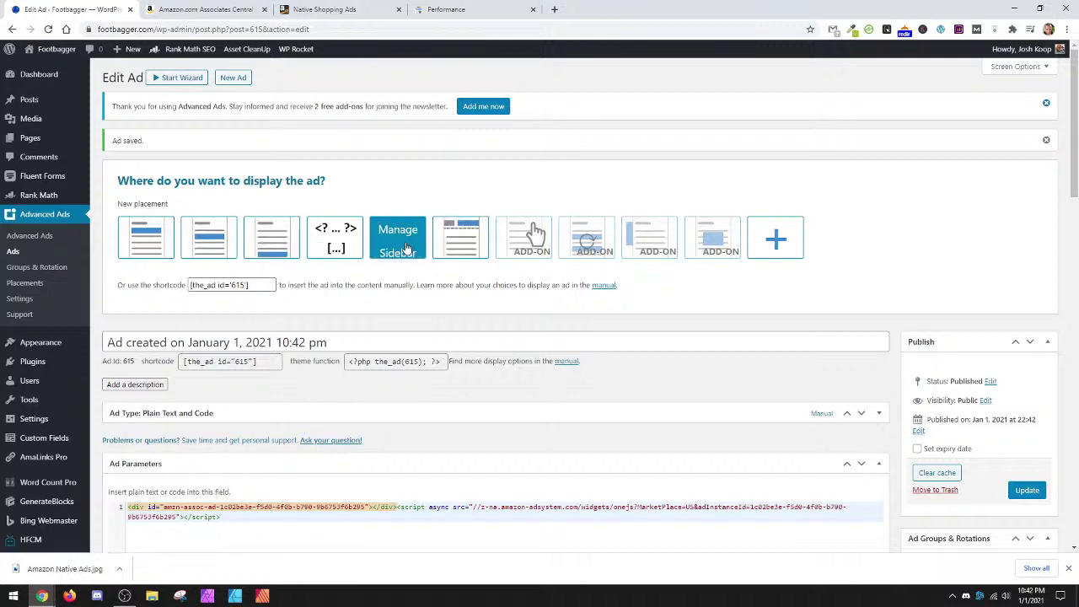
pyautogui.click(213, 240)
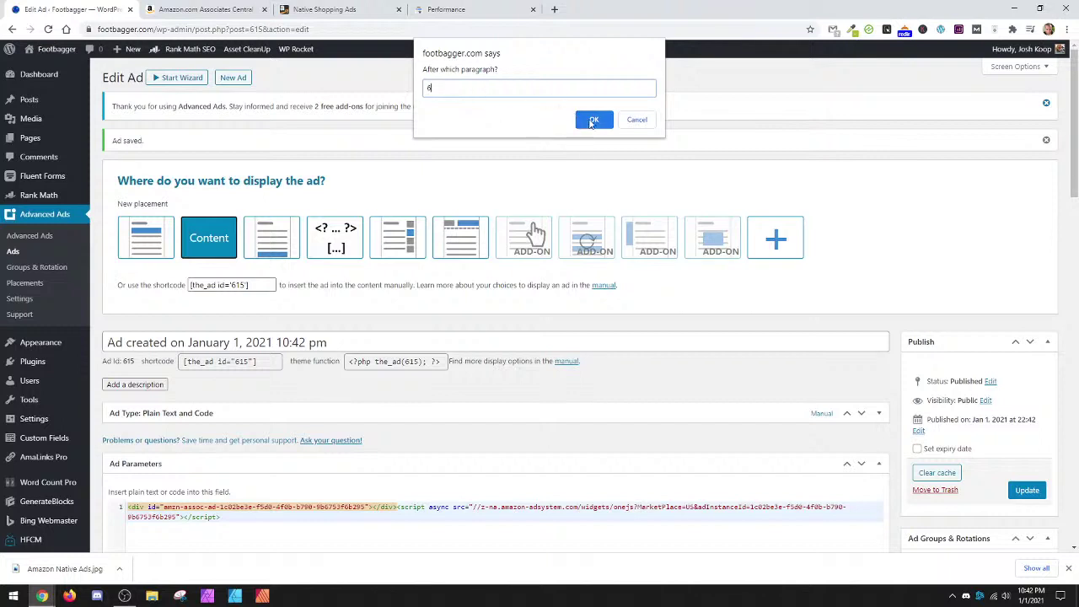
pyautogui.click(593, 122)
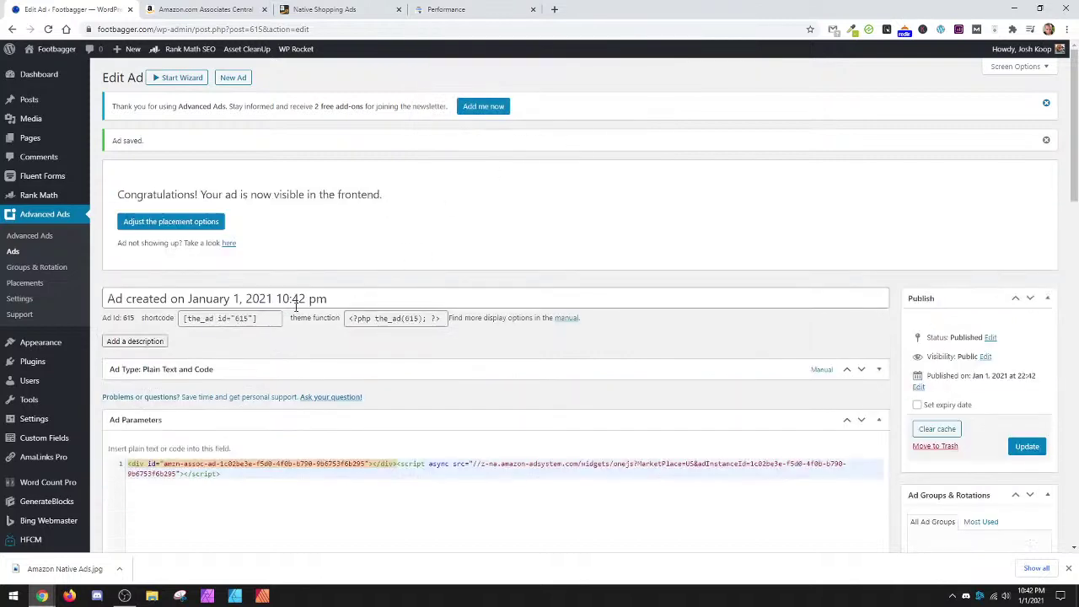
# Rename the ad as "Native Ad - In Content P6" and update it.
pyautogui.moveTo(327, 299); pyautogui.dragTo(44, 292)
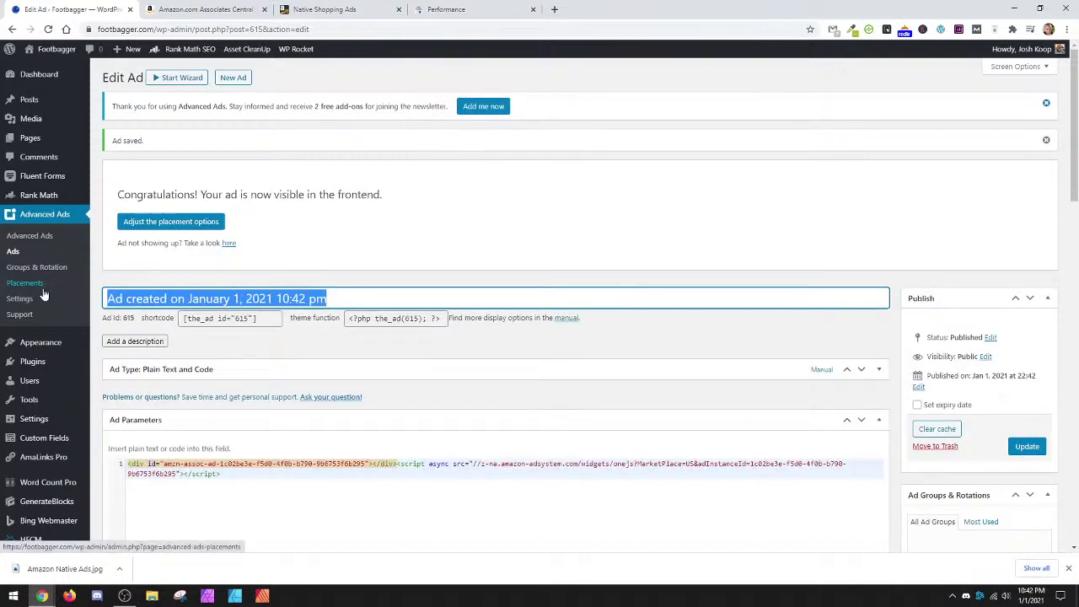
pyautogui.write('Native ')
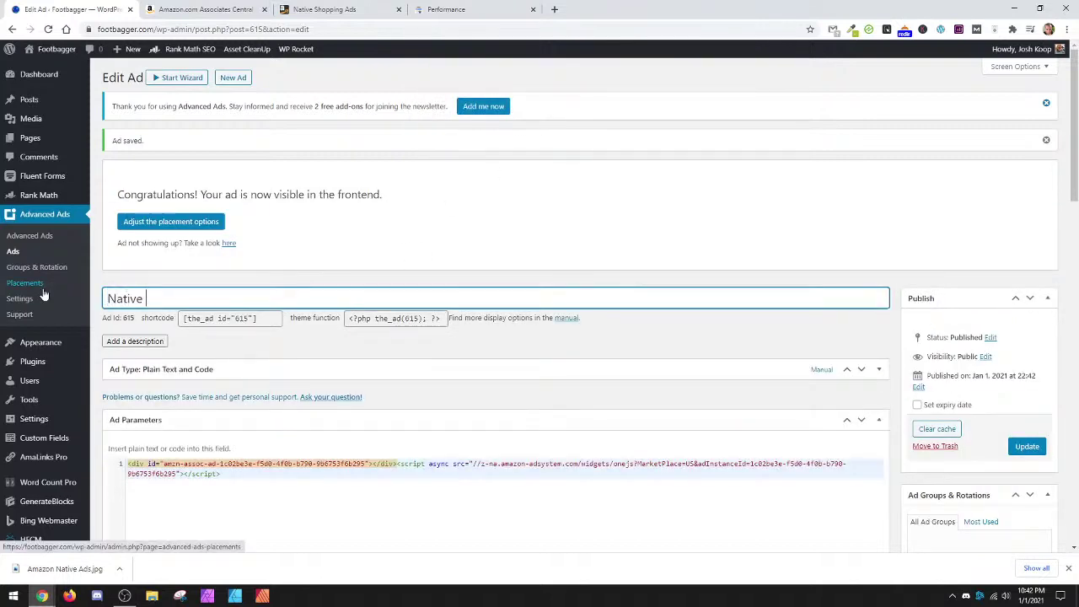
pyautogui.write('Ad - CIn Content P6')
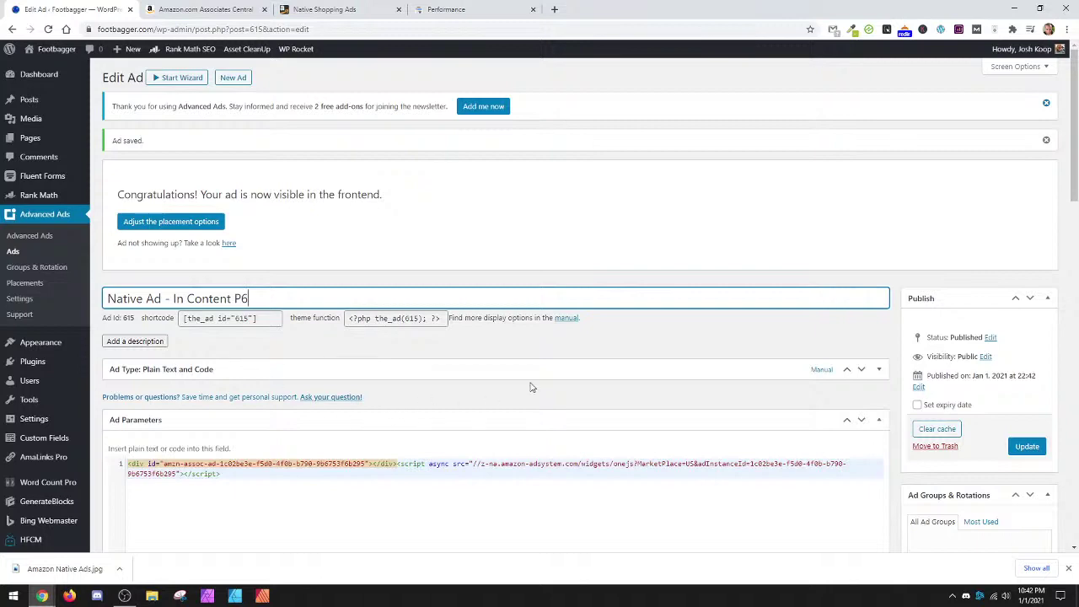
pyautogui.scroll(-2, 270, 243)
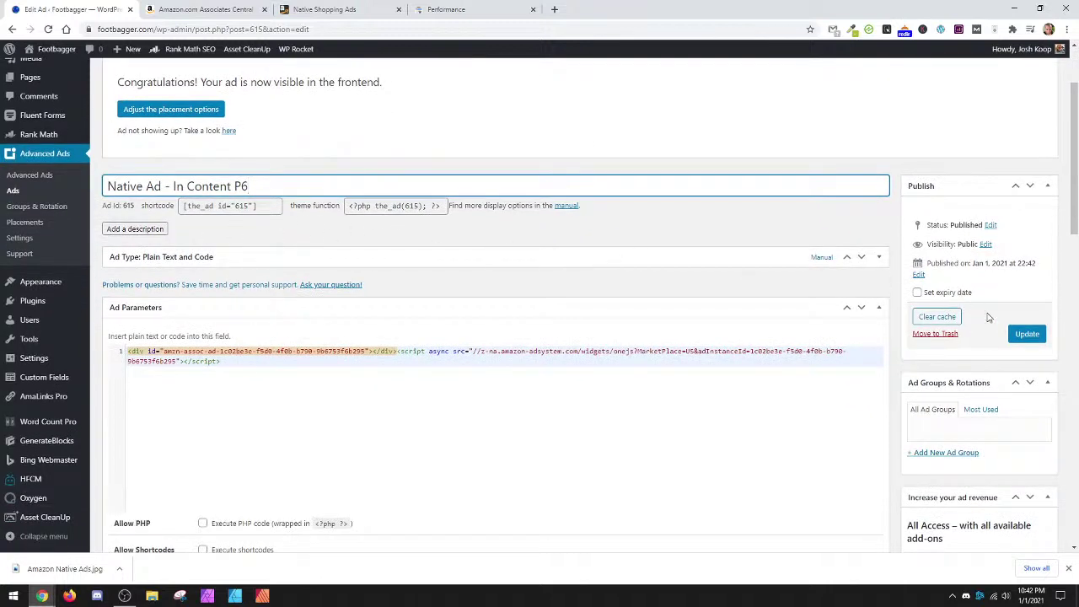
pyautogui.scroll(-2, 875, 372)
pyautogui.click(1026, 221)
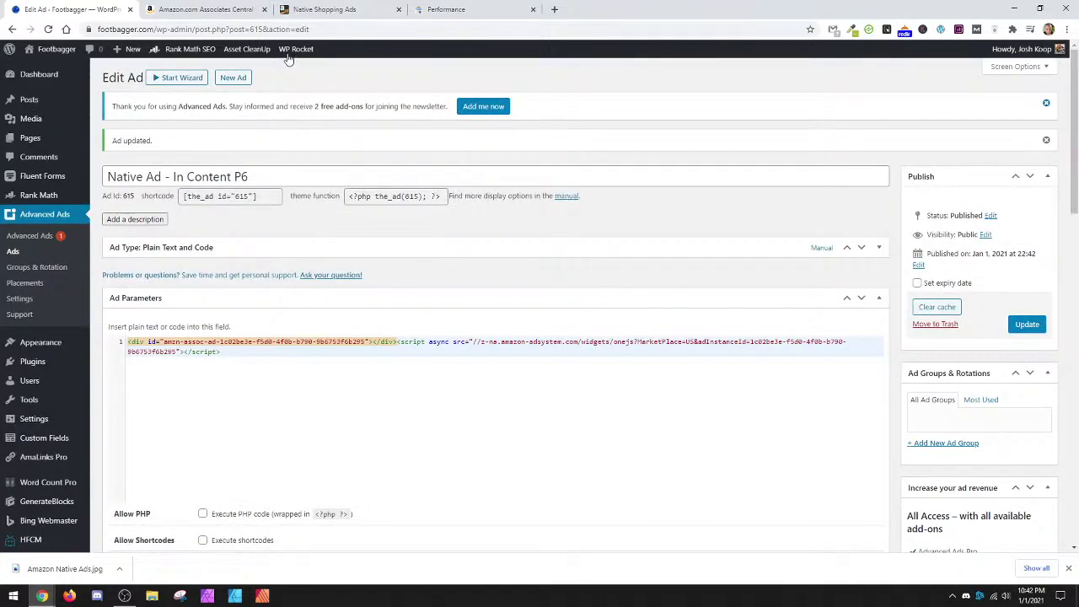
# Clear the WP Rocket cache and open the article "Is Hacky Sack Still Popular?" on the live site.
pyautogui.moveTo(290, 48)
pyautogui.click(297, 82)
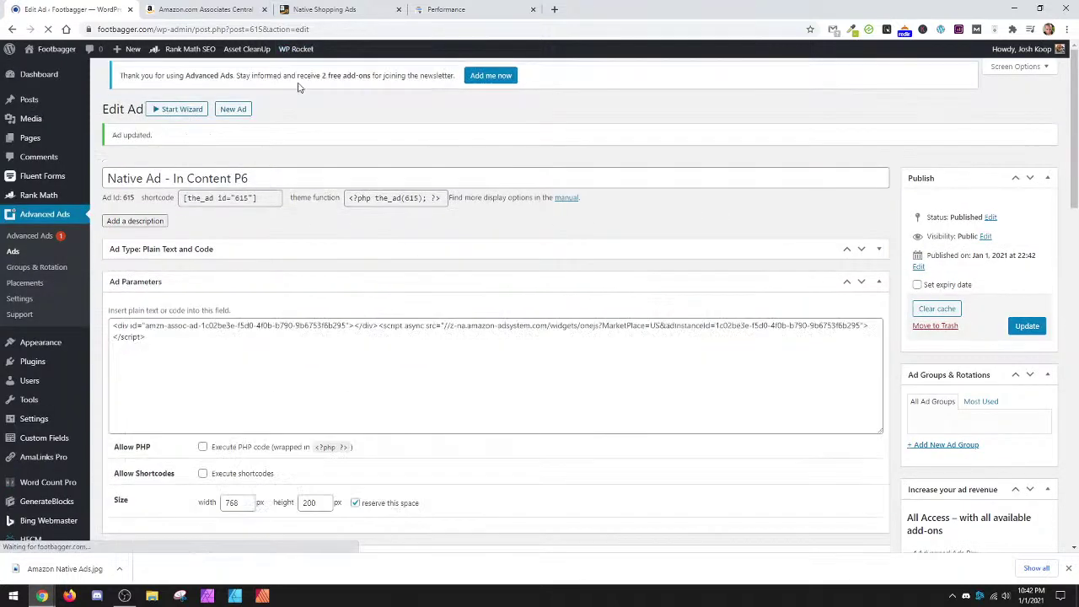
pyautogui.click(52, 70)
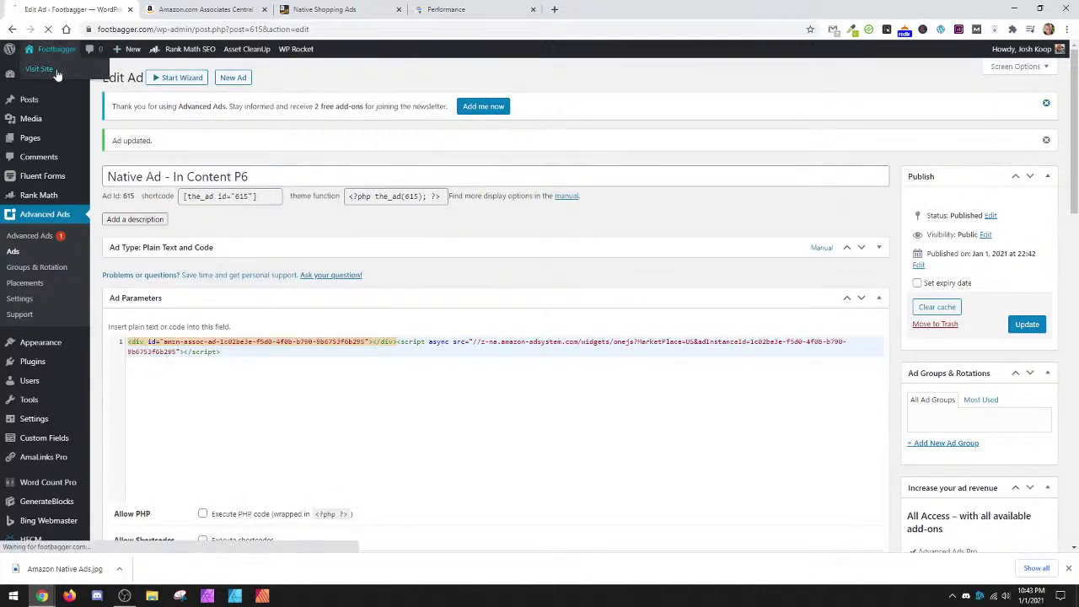
pyautogui.scroll(-5, 528, 385)
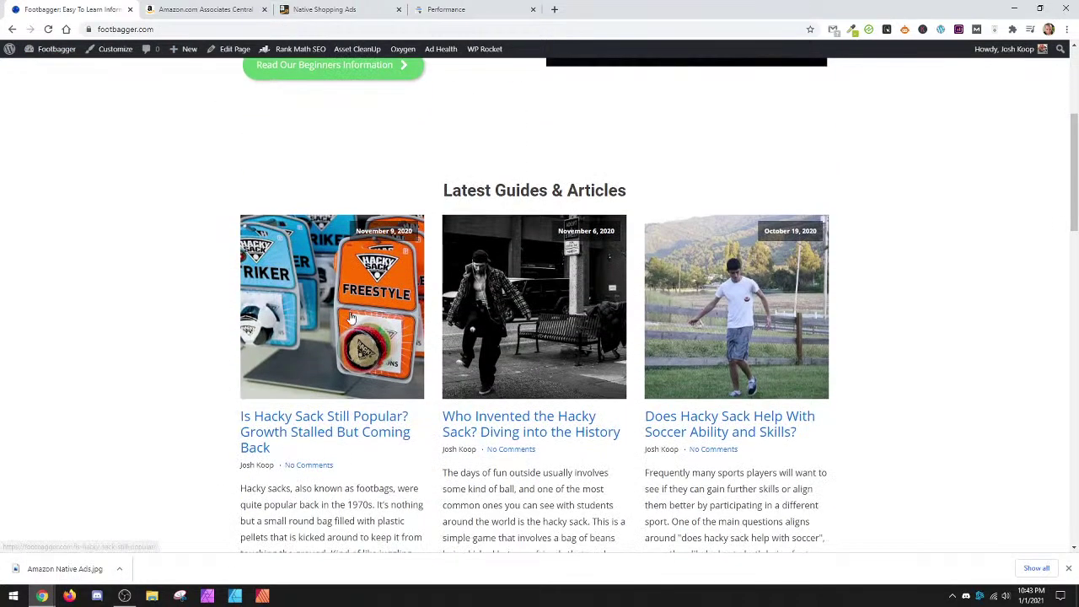
pyautogui.click(352, 317)
# Examine the Amazon native ad's appearance and position among the paragraphs under "History of Hacky Sacking".
pyautogui.scroll(-3, 508, 295)
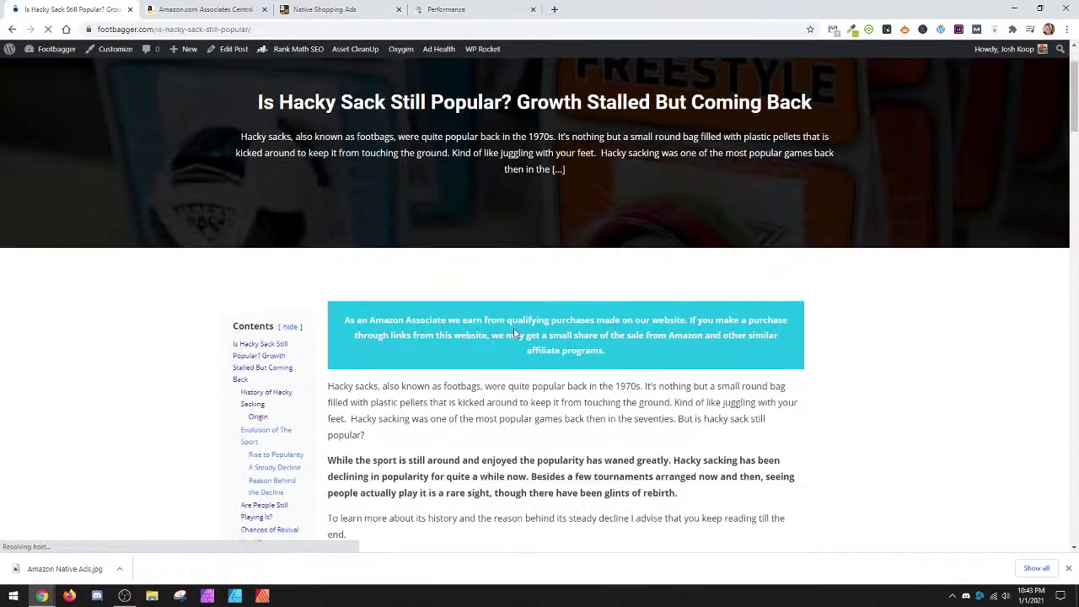
pyautogui.scroll(-2, 486, 283)
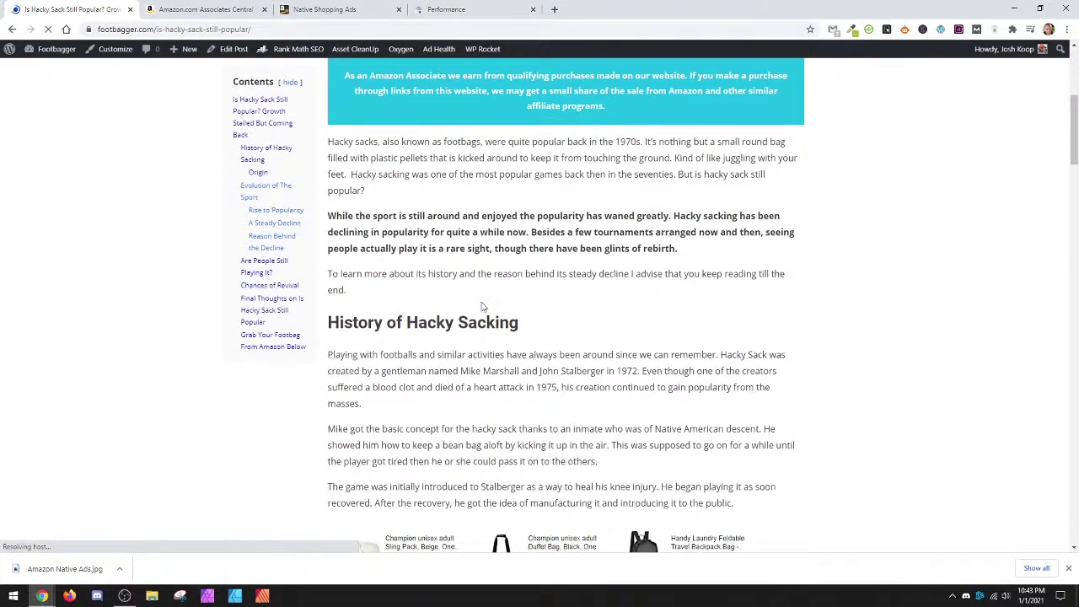
pyautogui.scroll(-1, 482, 266)
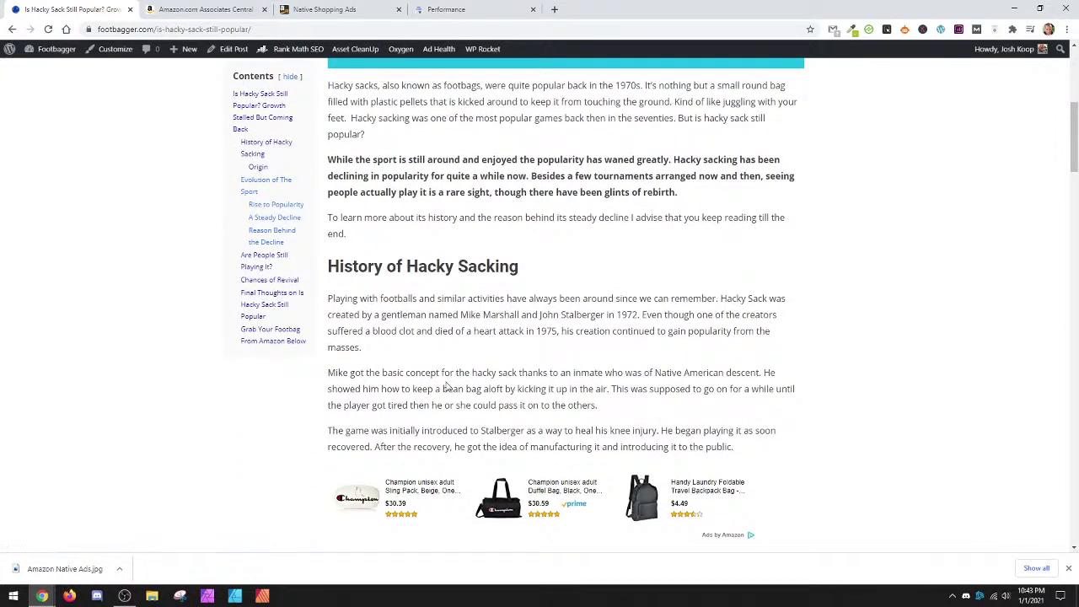
pyautogui.scroll(-1, 405, 185)
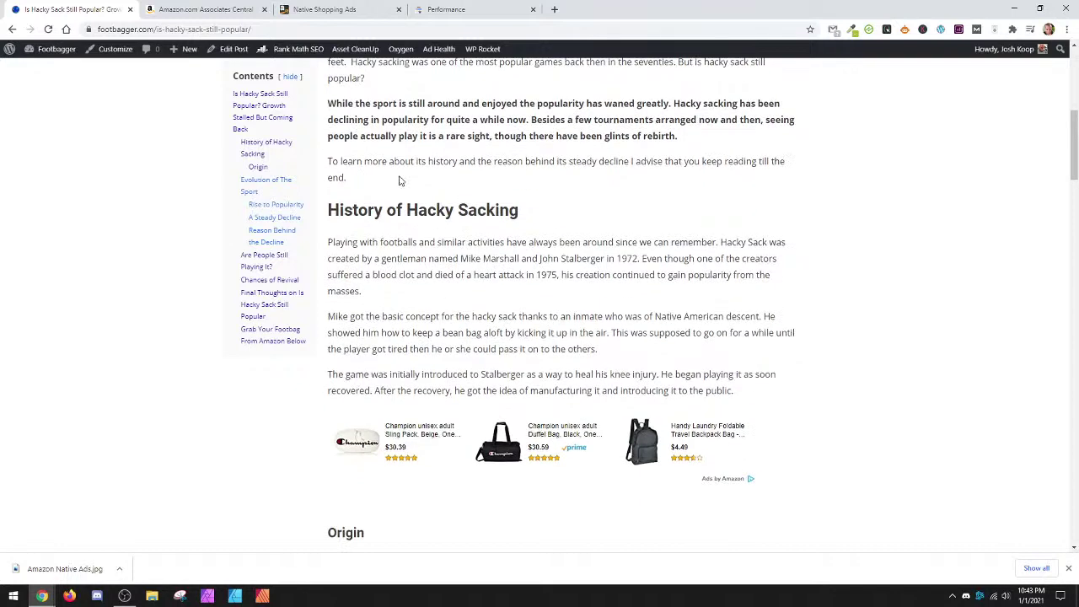
pyautogui.scroll(1, 441, 152)
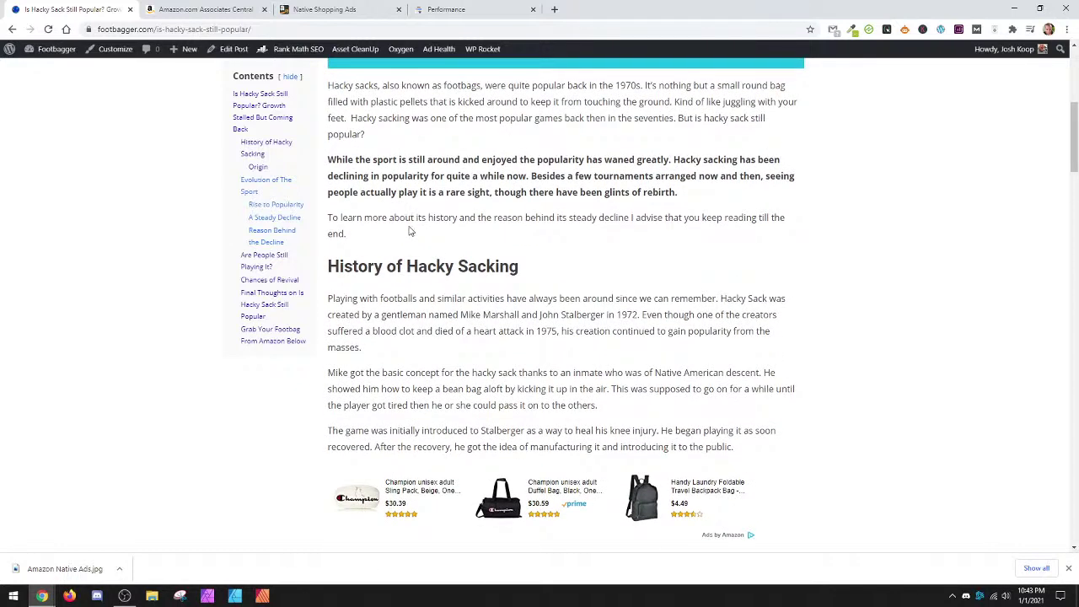
pyautogui.scroll(-3, 417, 419)
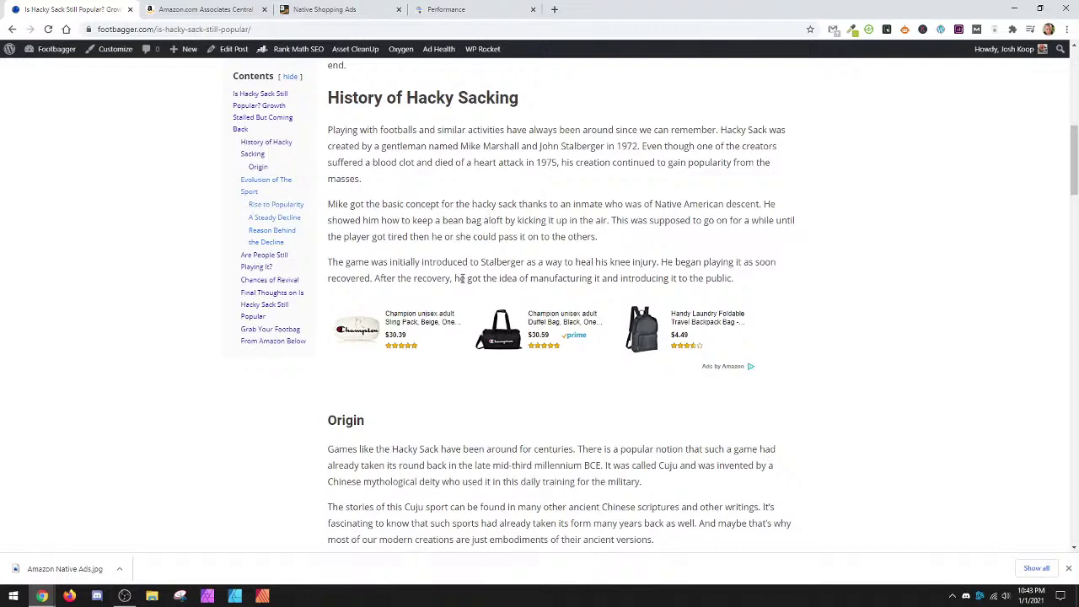
pyautogui.scroll(-1, 576, 361)
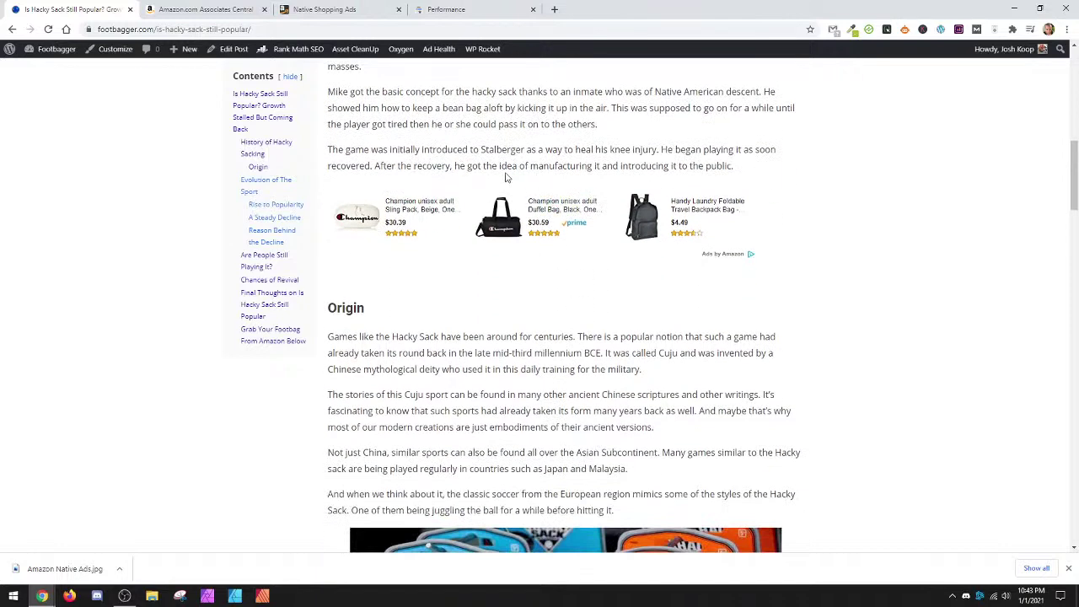
# Copy the URL of the "Is Hacky Sack Still Popular?" article and open PageSpeed Insights in a new tab.
pyautogui.scroll(2, 513, 169)
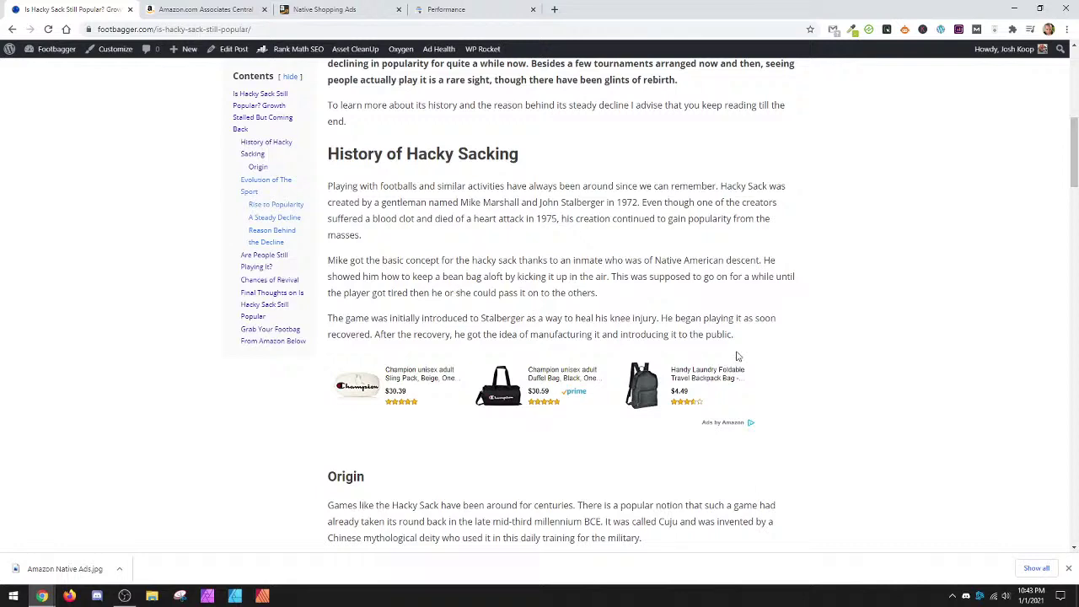
pyautogui.scroll(-2, 540, 253)
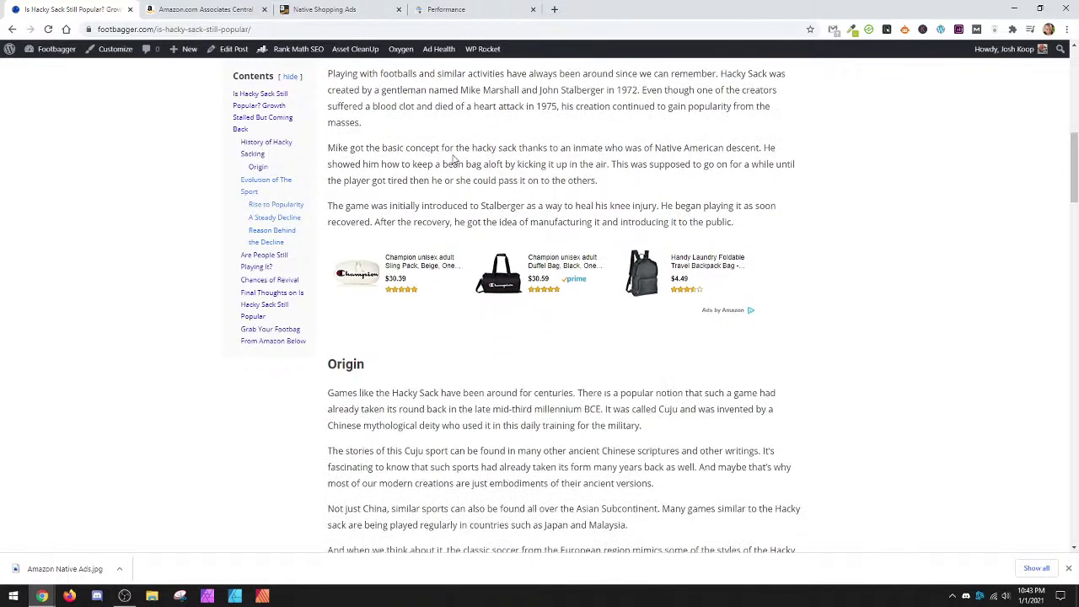
pyautogui.click(264, 28)
pyautogui.hotkey('ctrl', 'c')
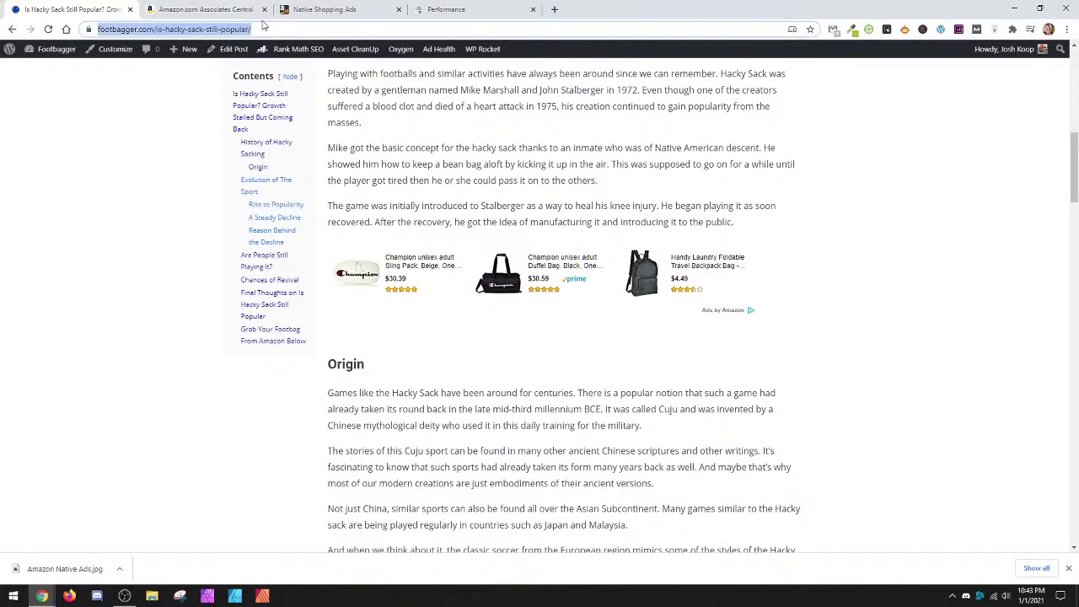
pyautogui.click(553, 9)
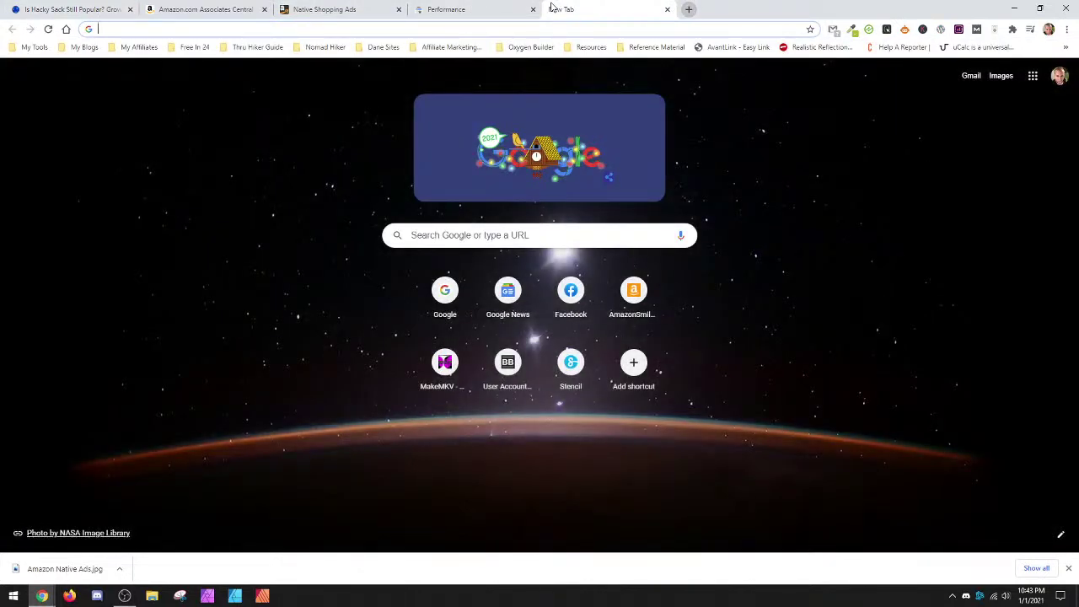
pyautogui.write('page')
pyautogui.press('Down')
pyautogui.press('Down')
pyautogui.press('Down')
pyautogui.press('Return')
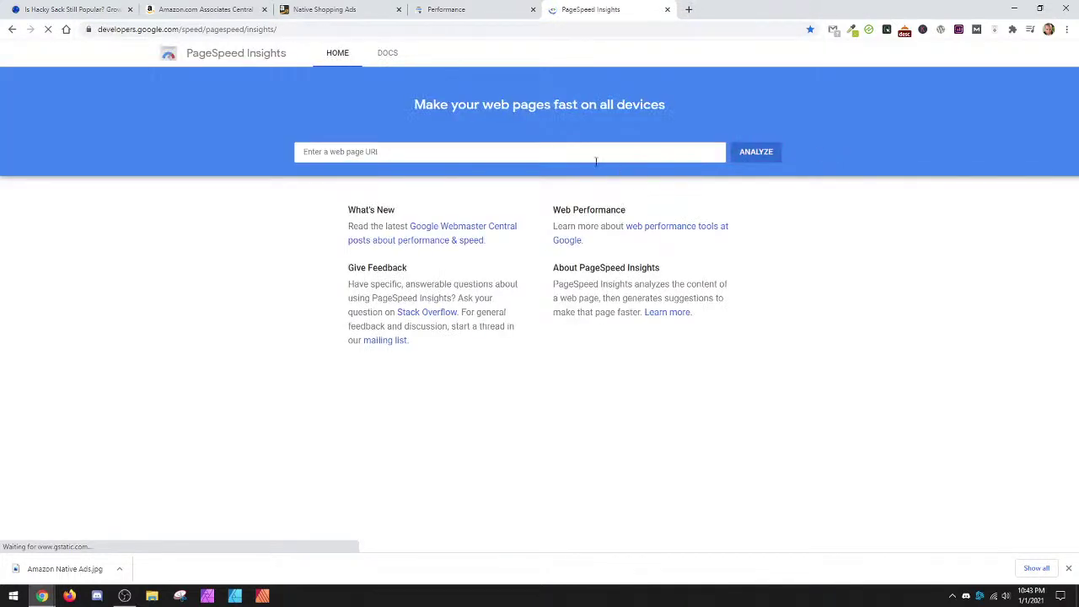
pyautogui.click(605, 158)
pyautogui.hotkey('ctrl', 'v')
pyautogui.click(768, 156)
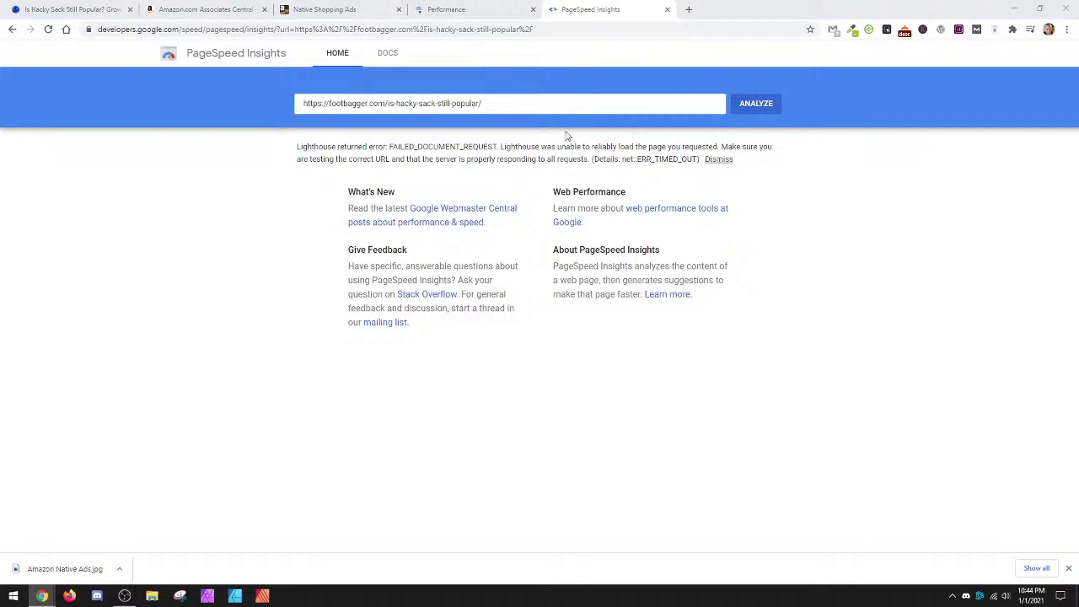
# Return to the article, go to the Footbagger WordPress dashboard and open the Advanced Ads list of ads.
pyautogui.click(34, 9)
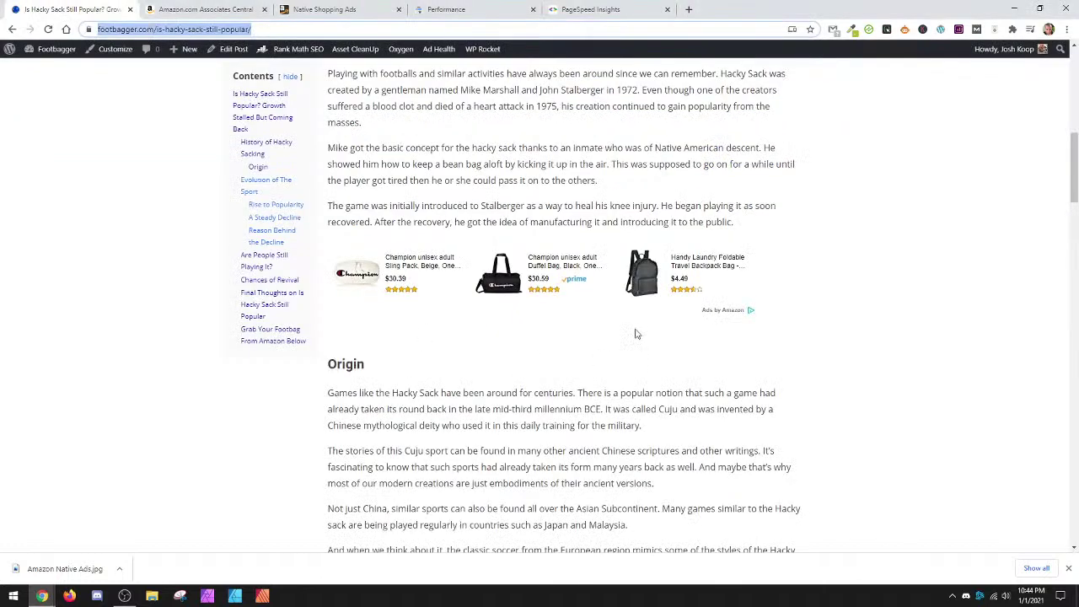
pyautogui.click(465, 166)
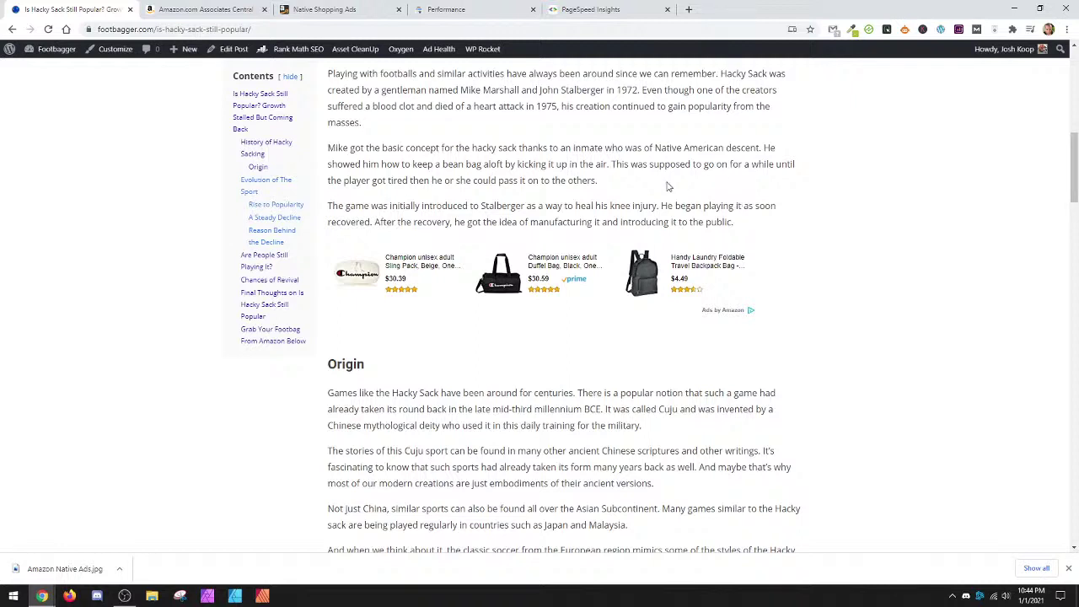
pyautogui.click(48, 68)
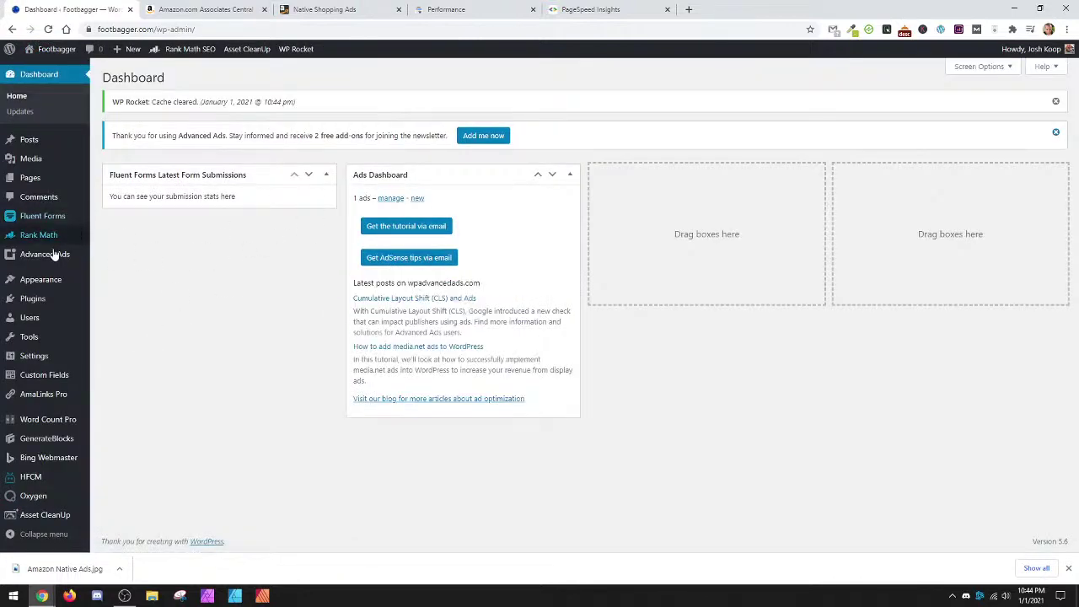
pyautogui.moveTo(52, 216)
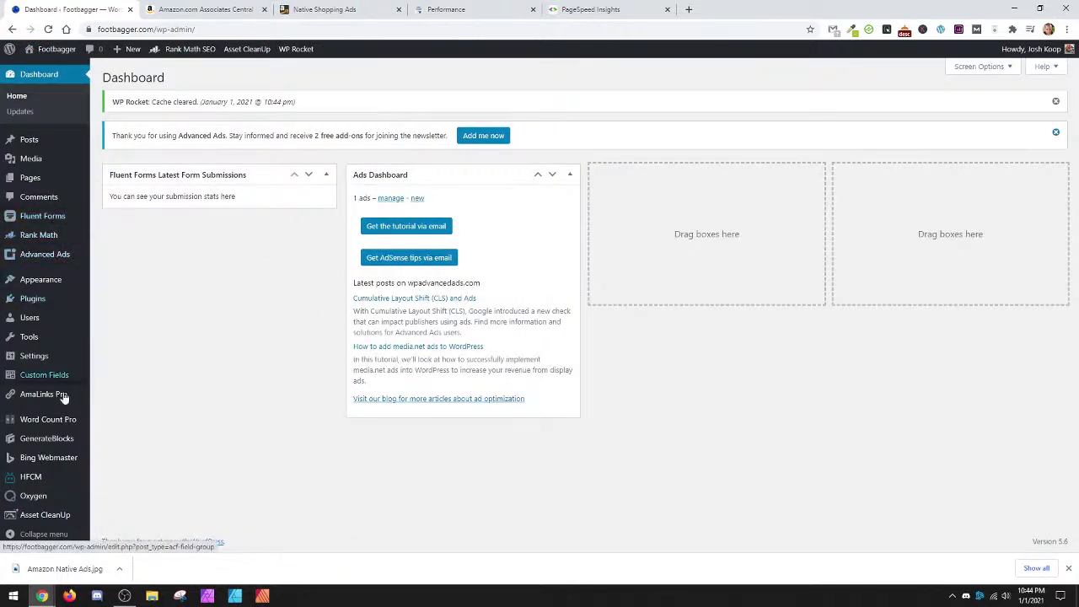
pyautogui.moveTo(57, 376)
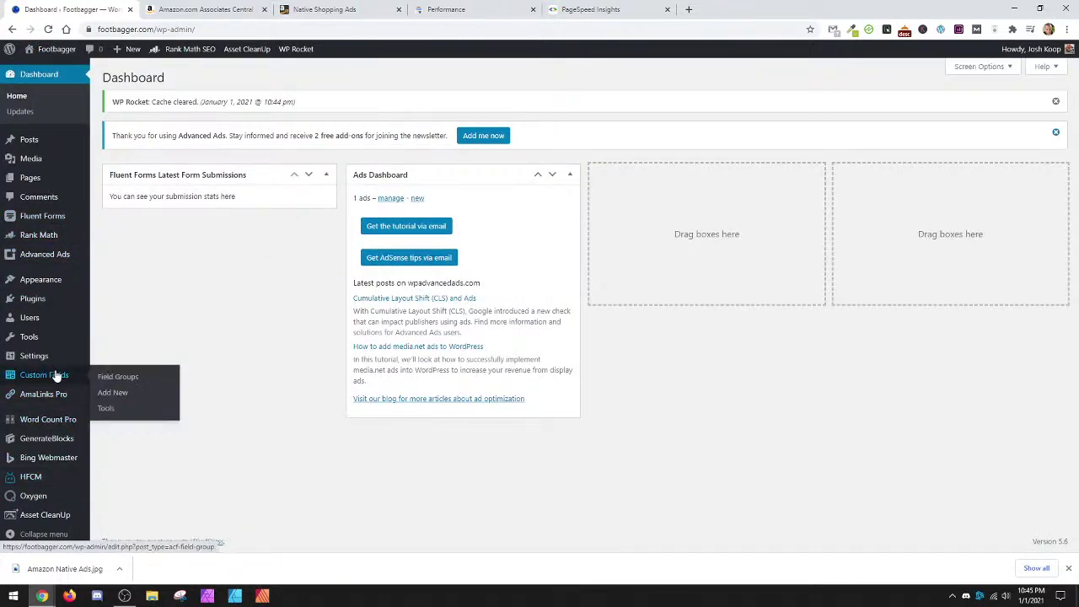
pyautogui.moveTo(49, 337)
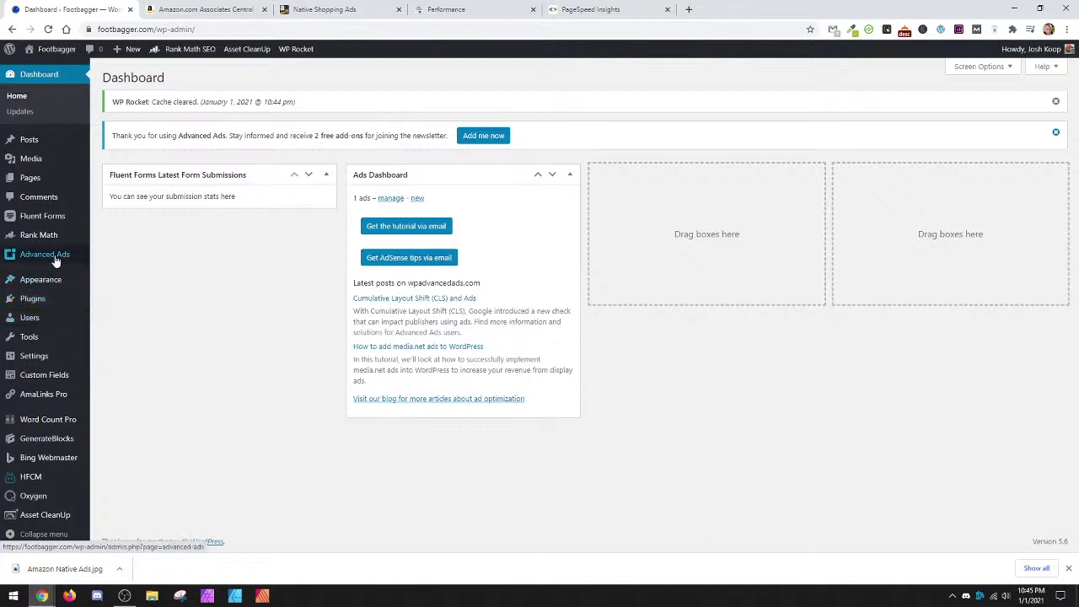
pyautogui.moveTo(50, 260)
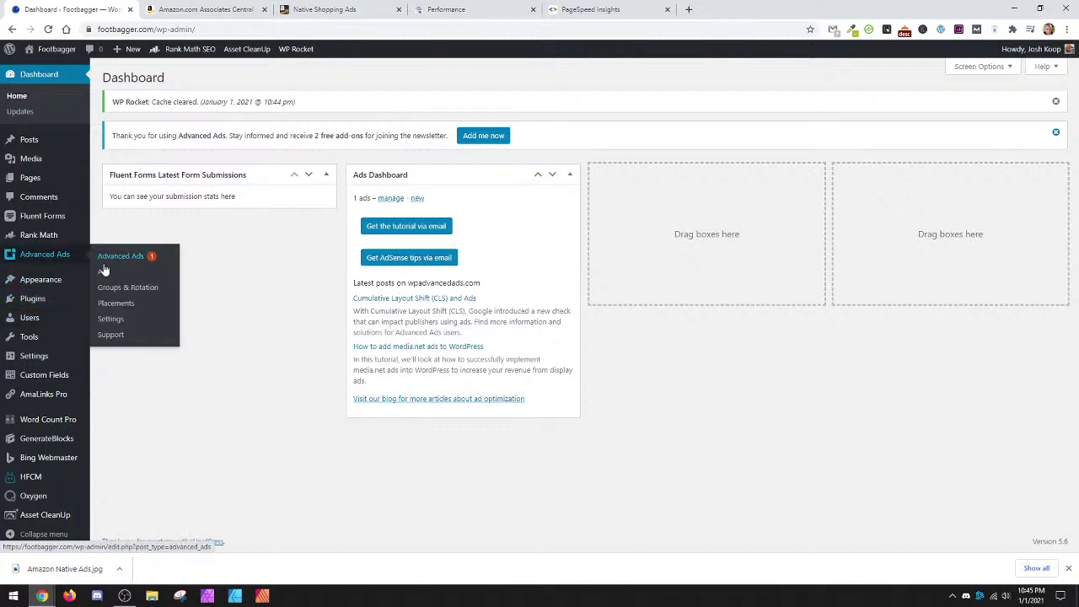
pyautogui.click(131, 269)
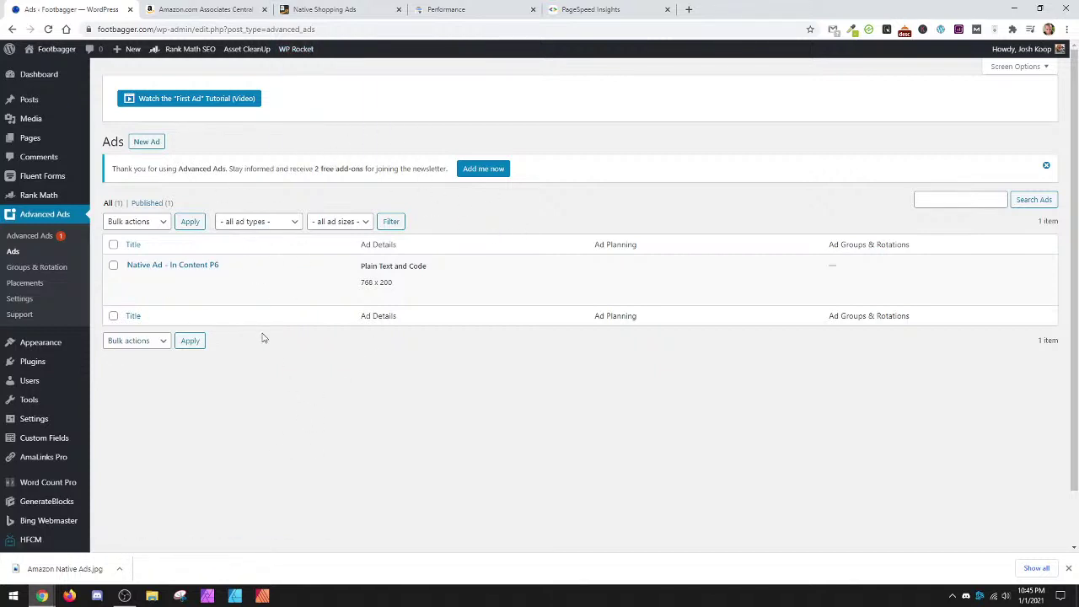
pyautogui.moveTo(237, 288)
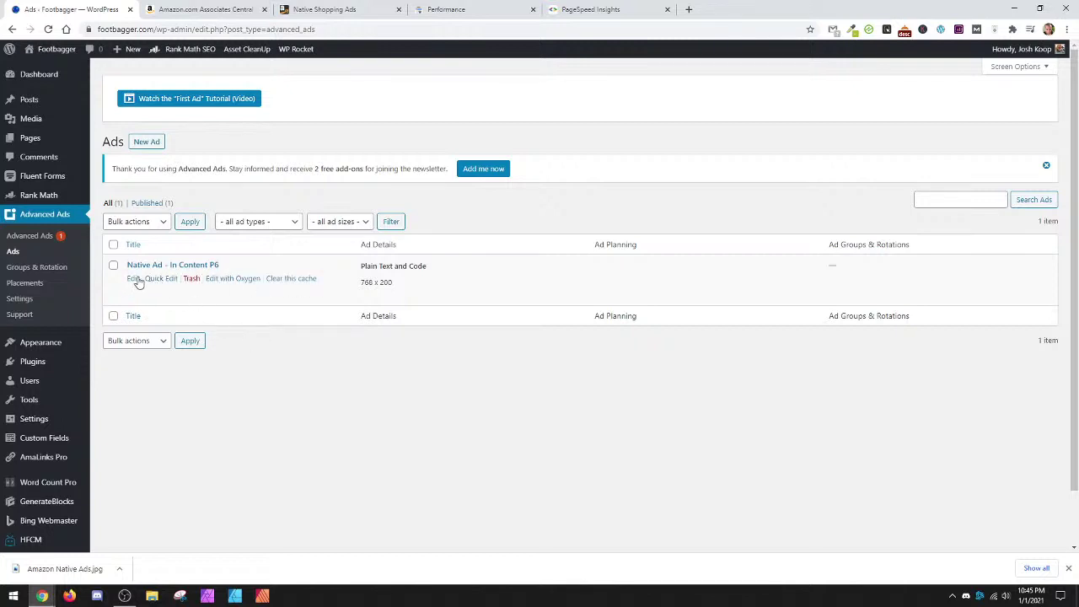